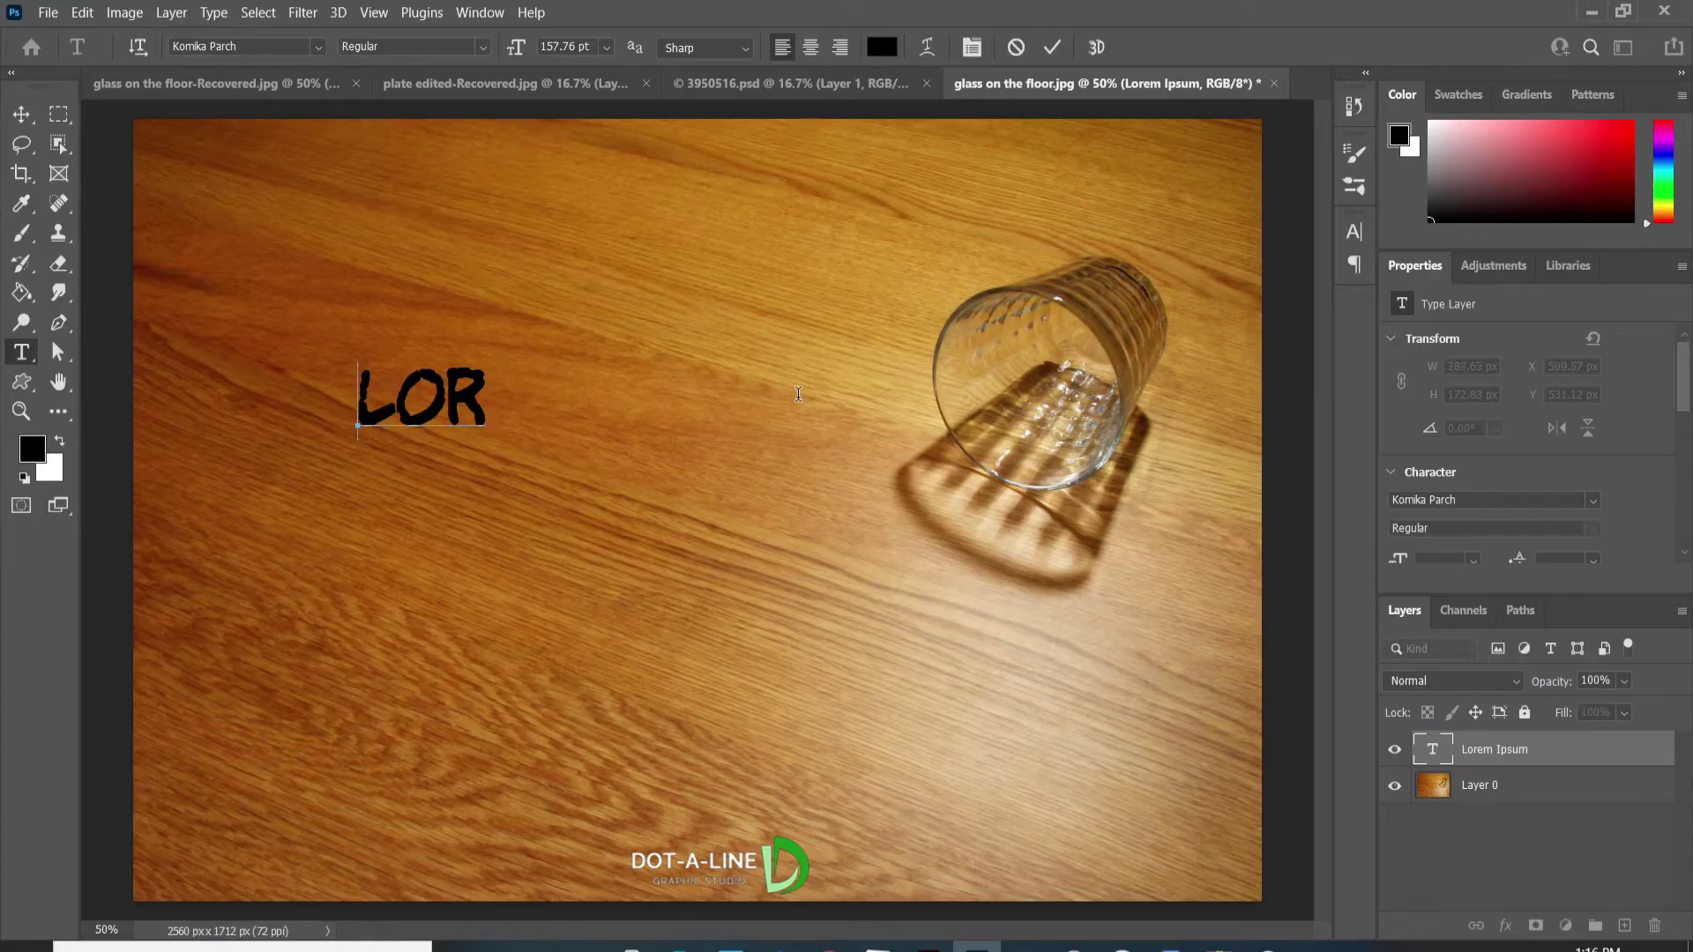
Replace the placeholder text with "SPILLED WATER" and commit the text layer
key(BackSpace)
key(BackSpace)
key(BackSpace)
text(SP)
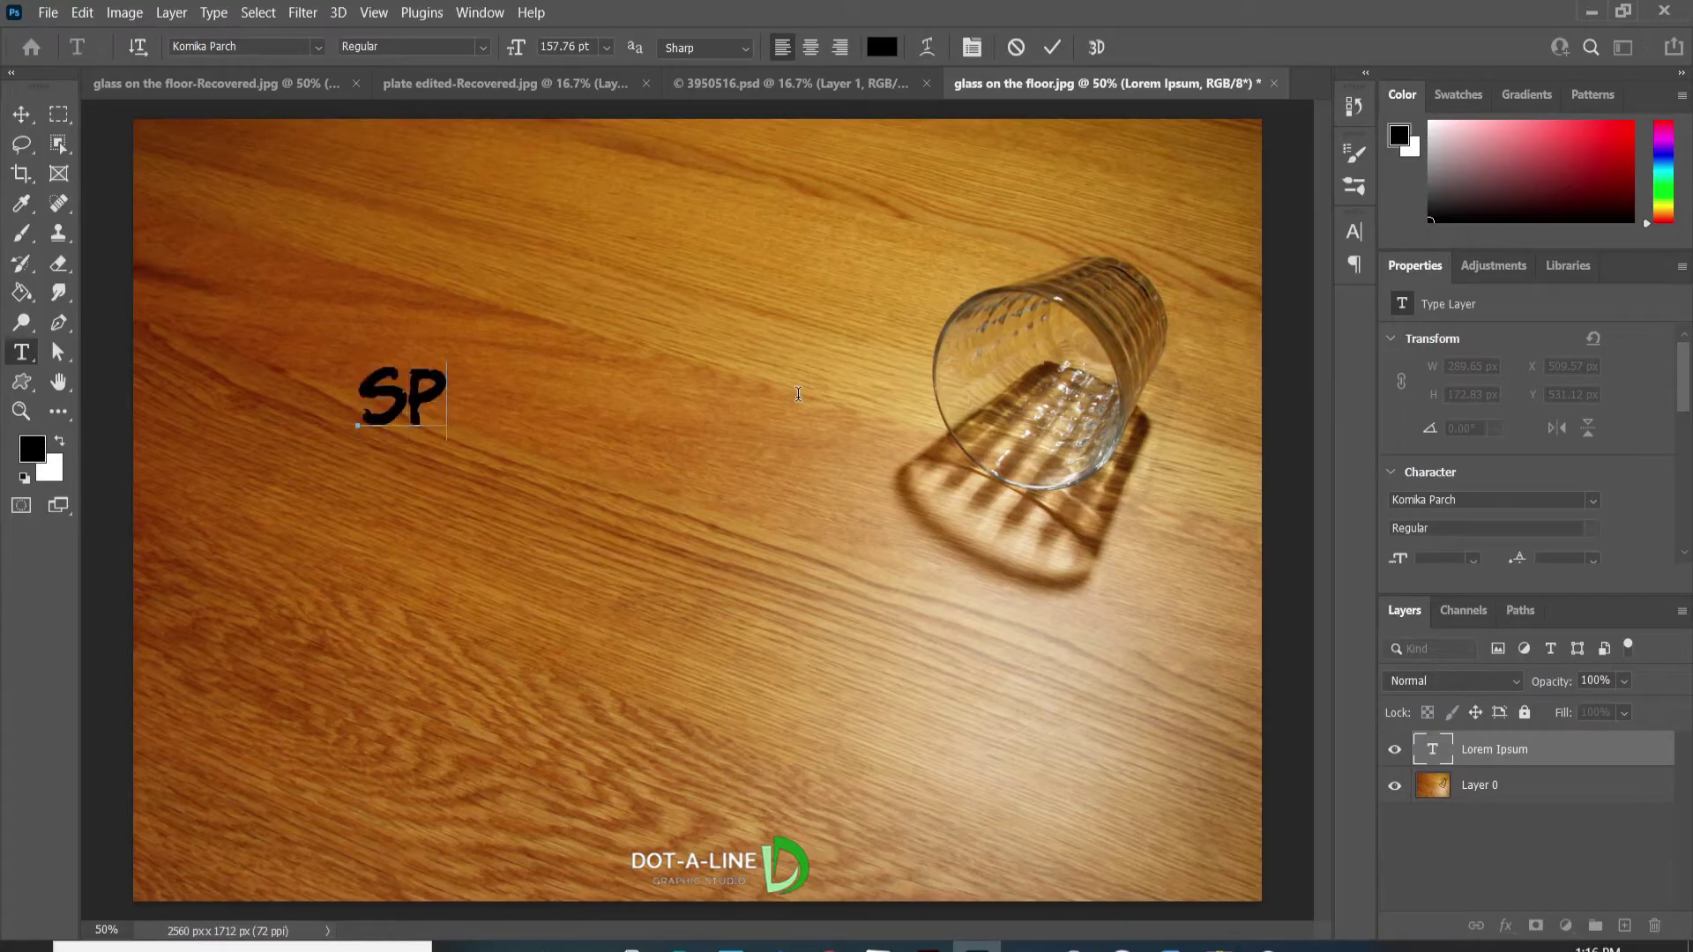
text(ILLED WATER)
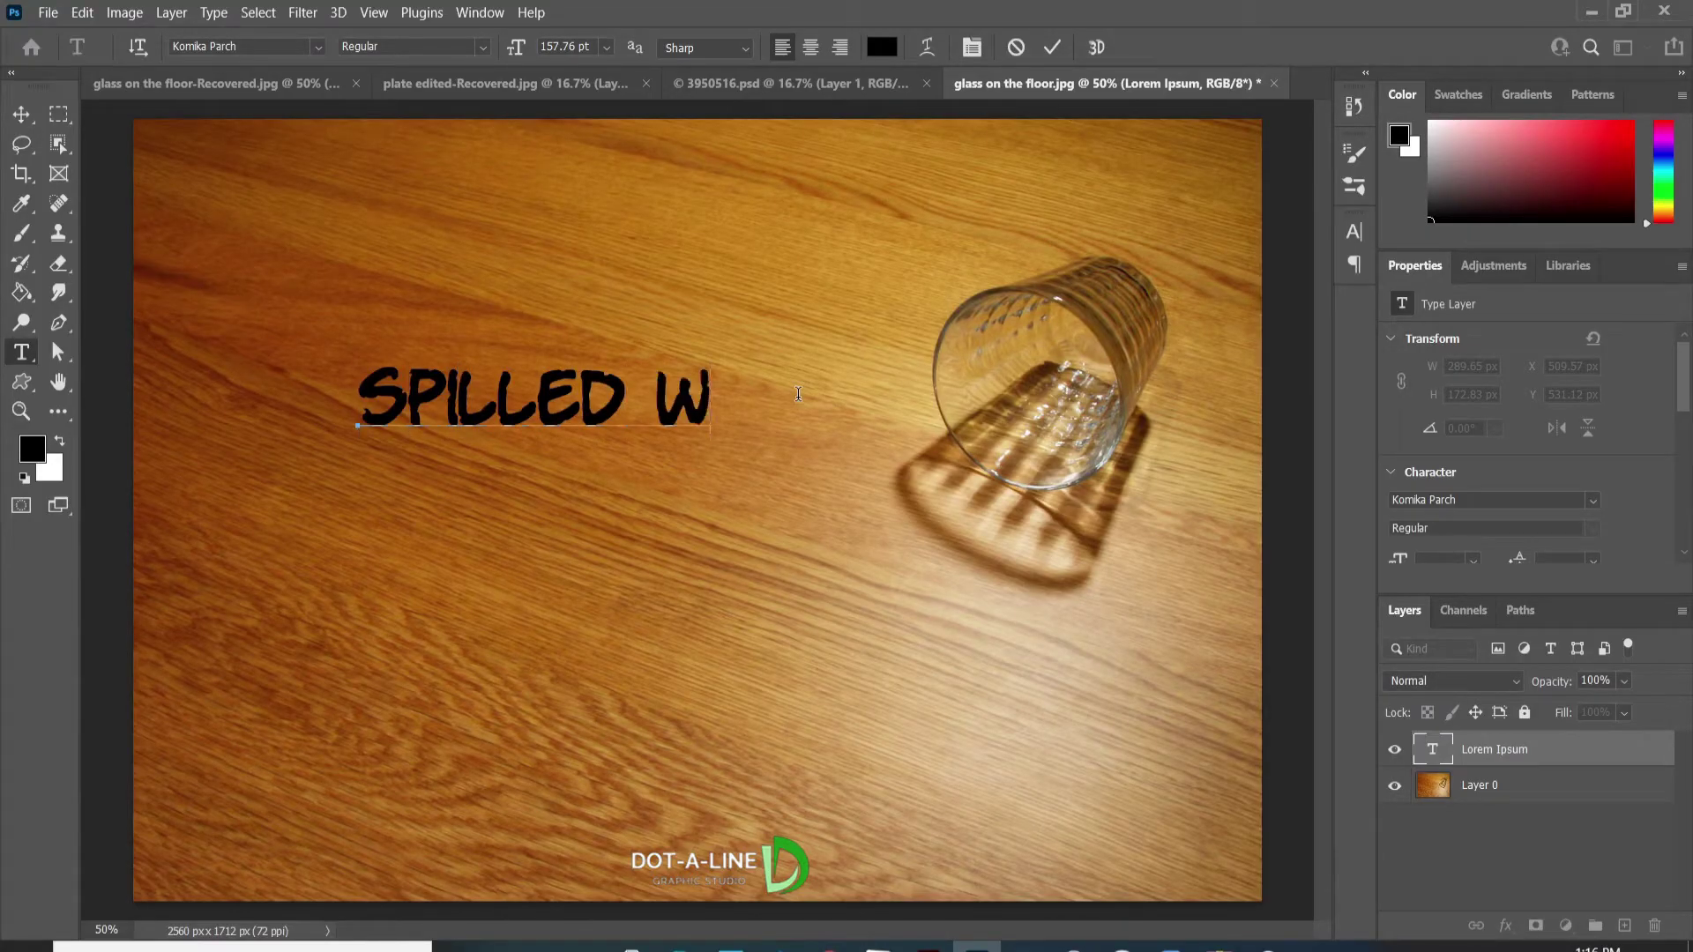
click(1052, 47)
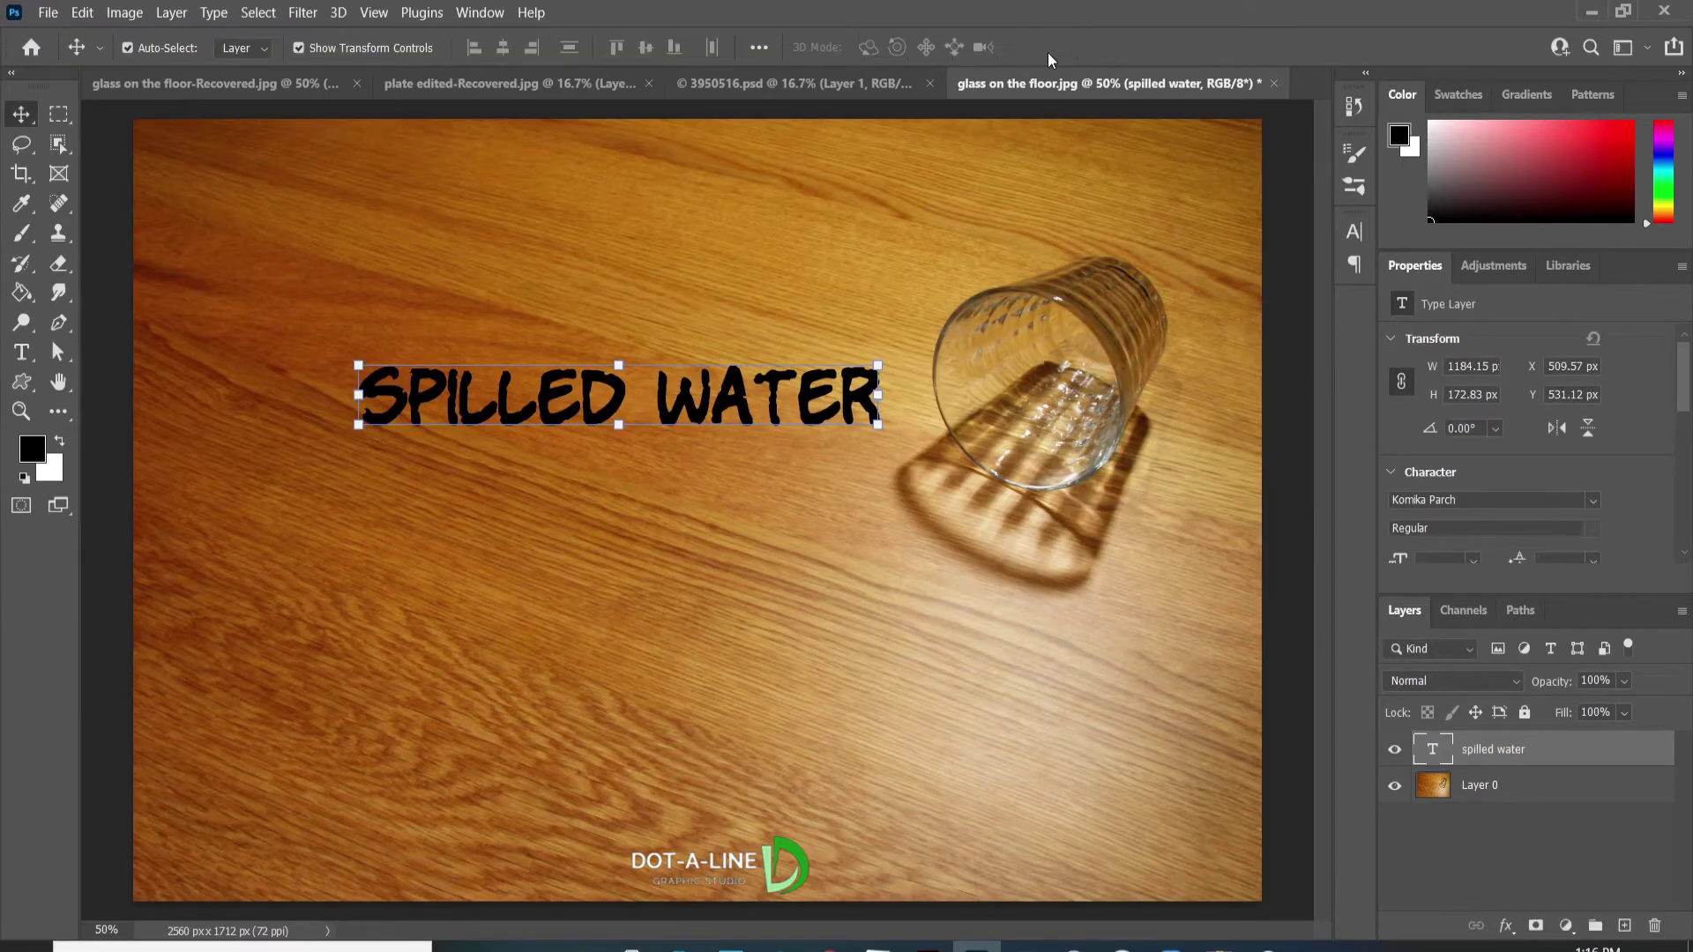
Warp the SPILLED WATER text with a horizontal Arc style, -50% bend and +50% vertical distortion
double_click(619, 395)
click(927, 47)
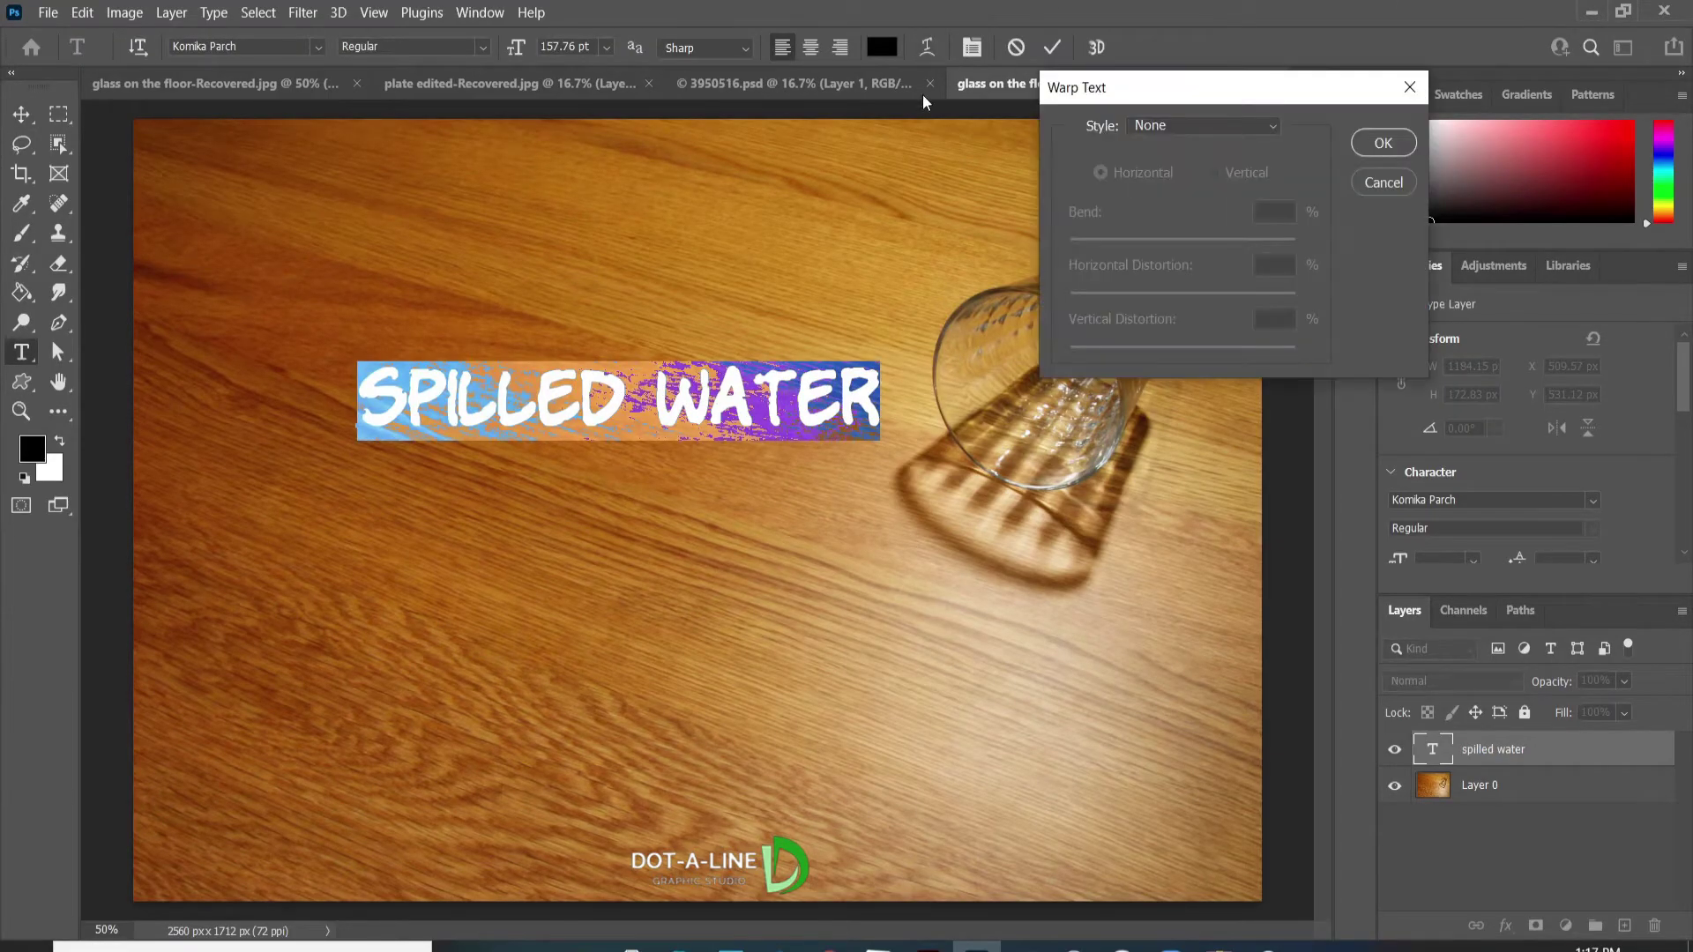
click(1277, 129)
click(1173, 185)
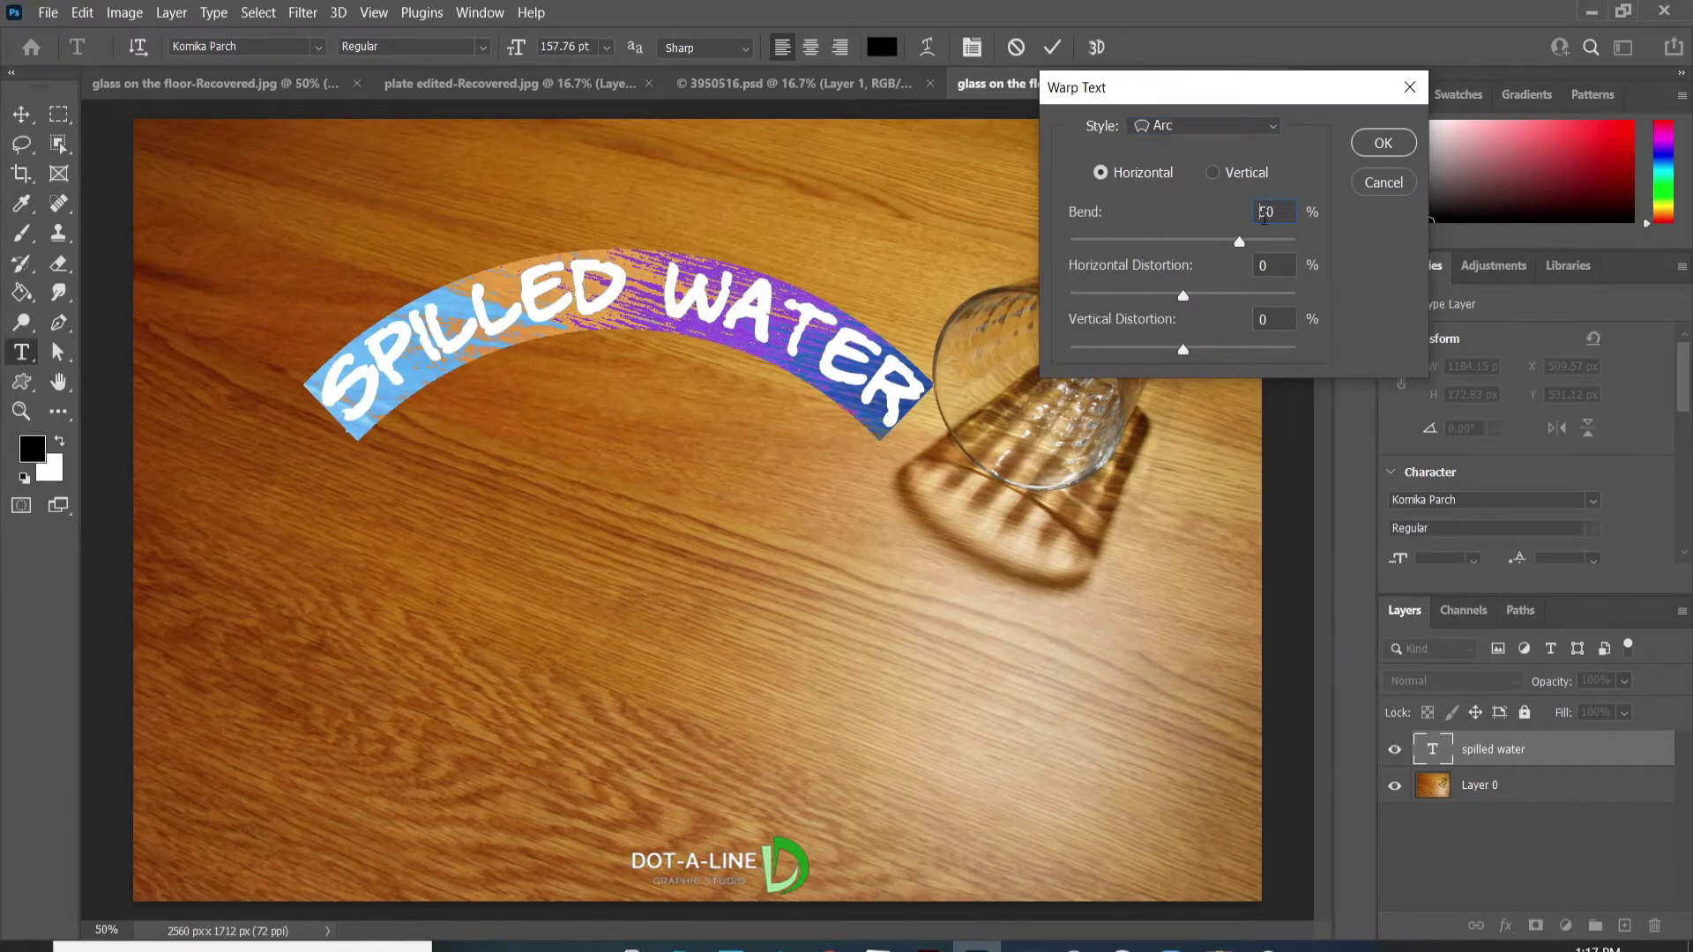
click(1261, 213)
text(-)
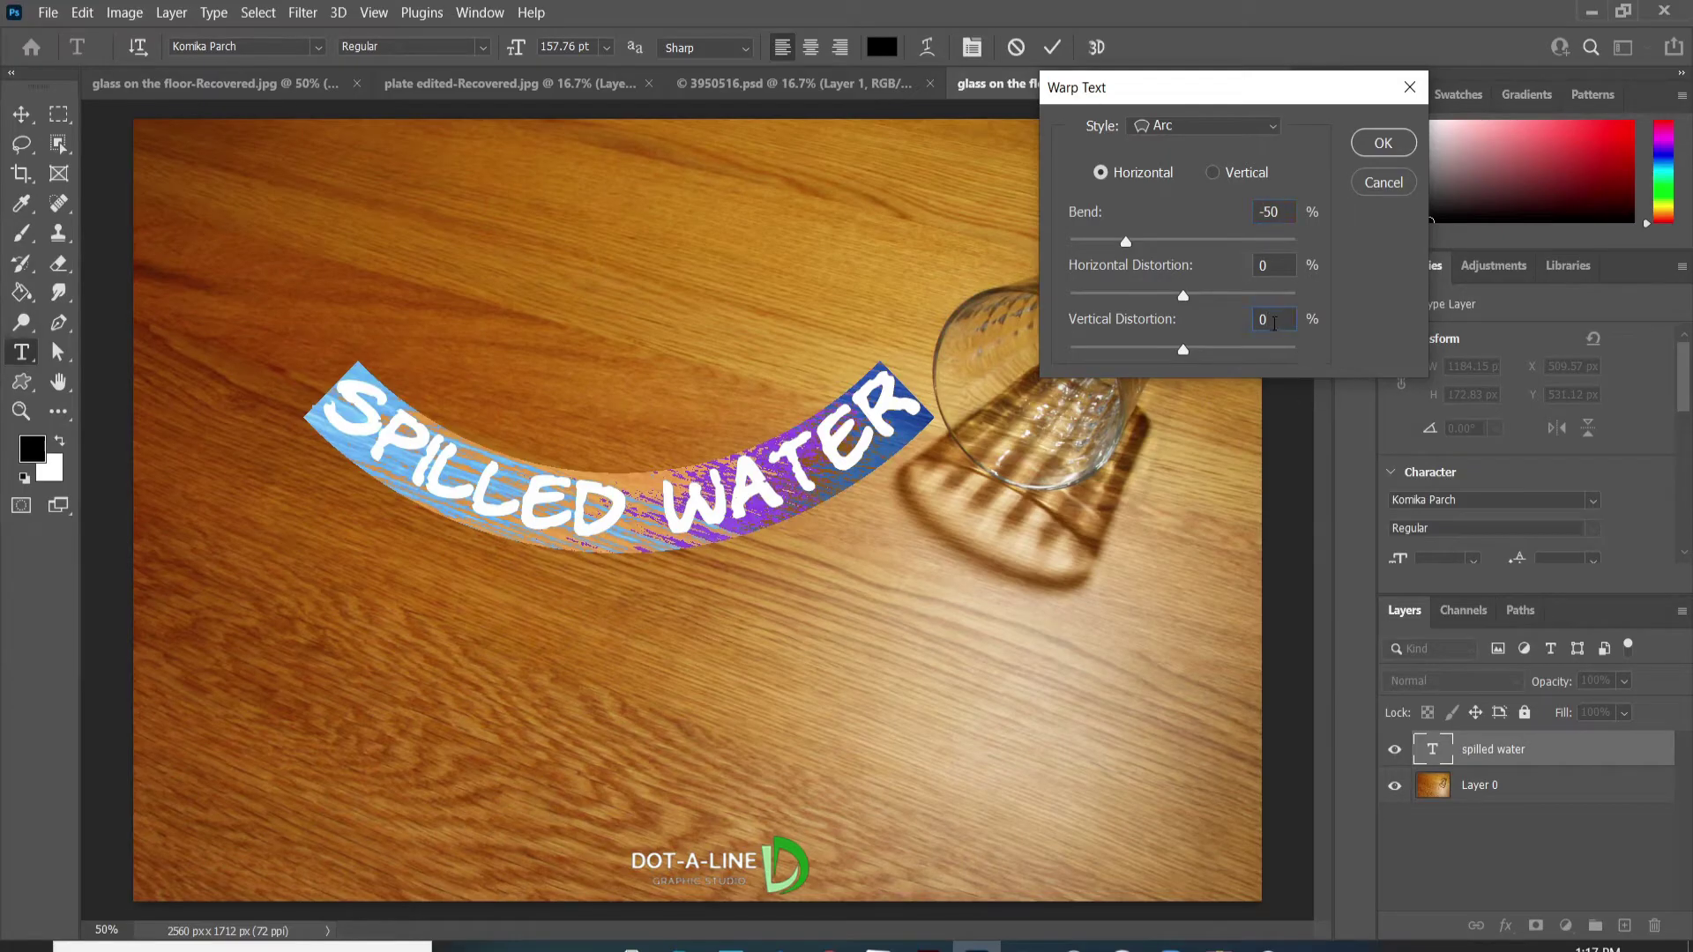
text(50)
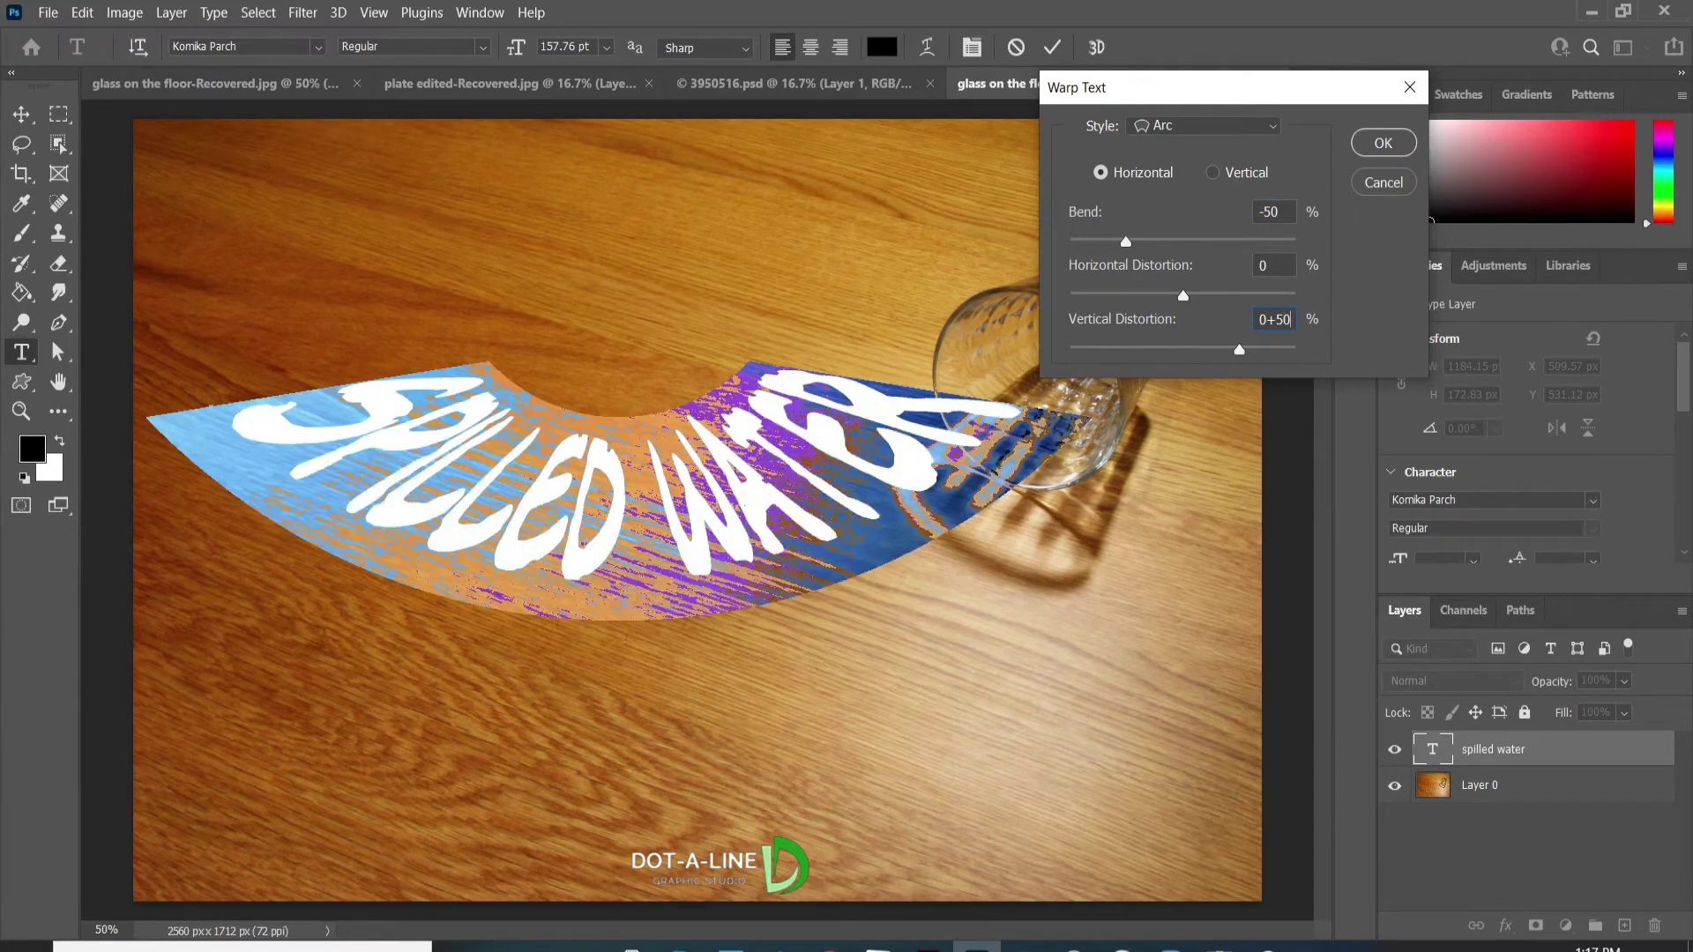
Set the text warp's bend to -32% and its vertical distortion to +29%, and apply the warp
click(1284, 212)
scroll(1284, 211, up, 8)
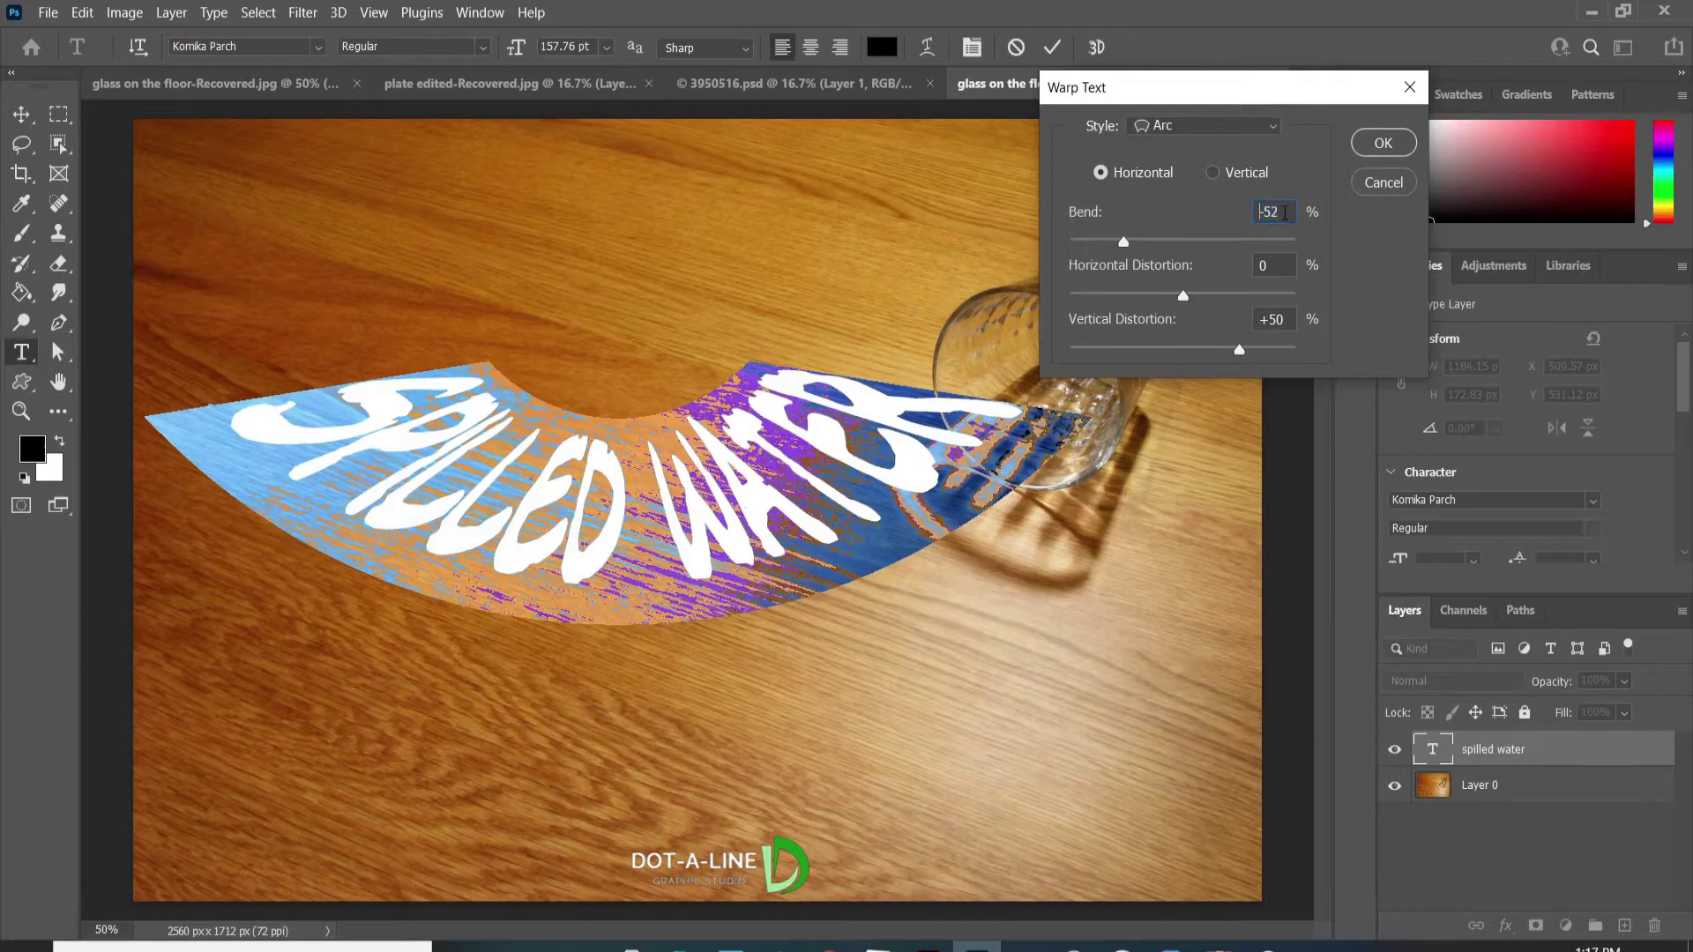
scroll(1284, 211, up, 10)
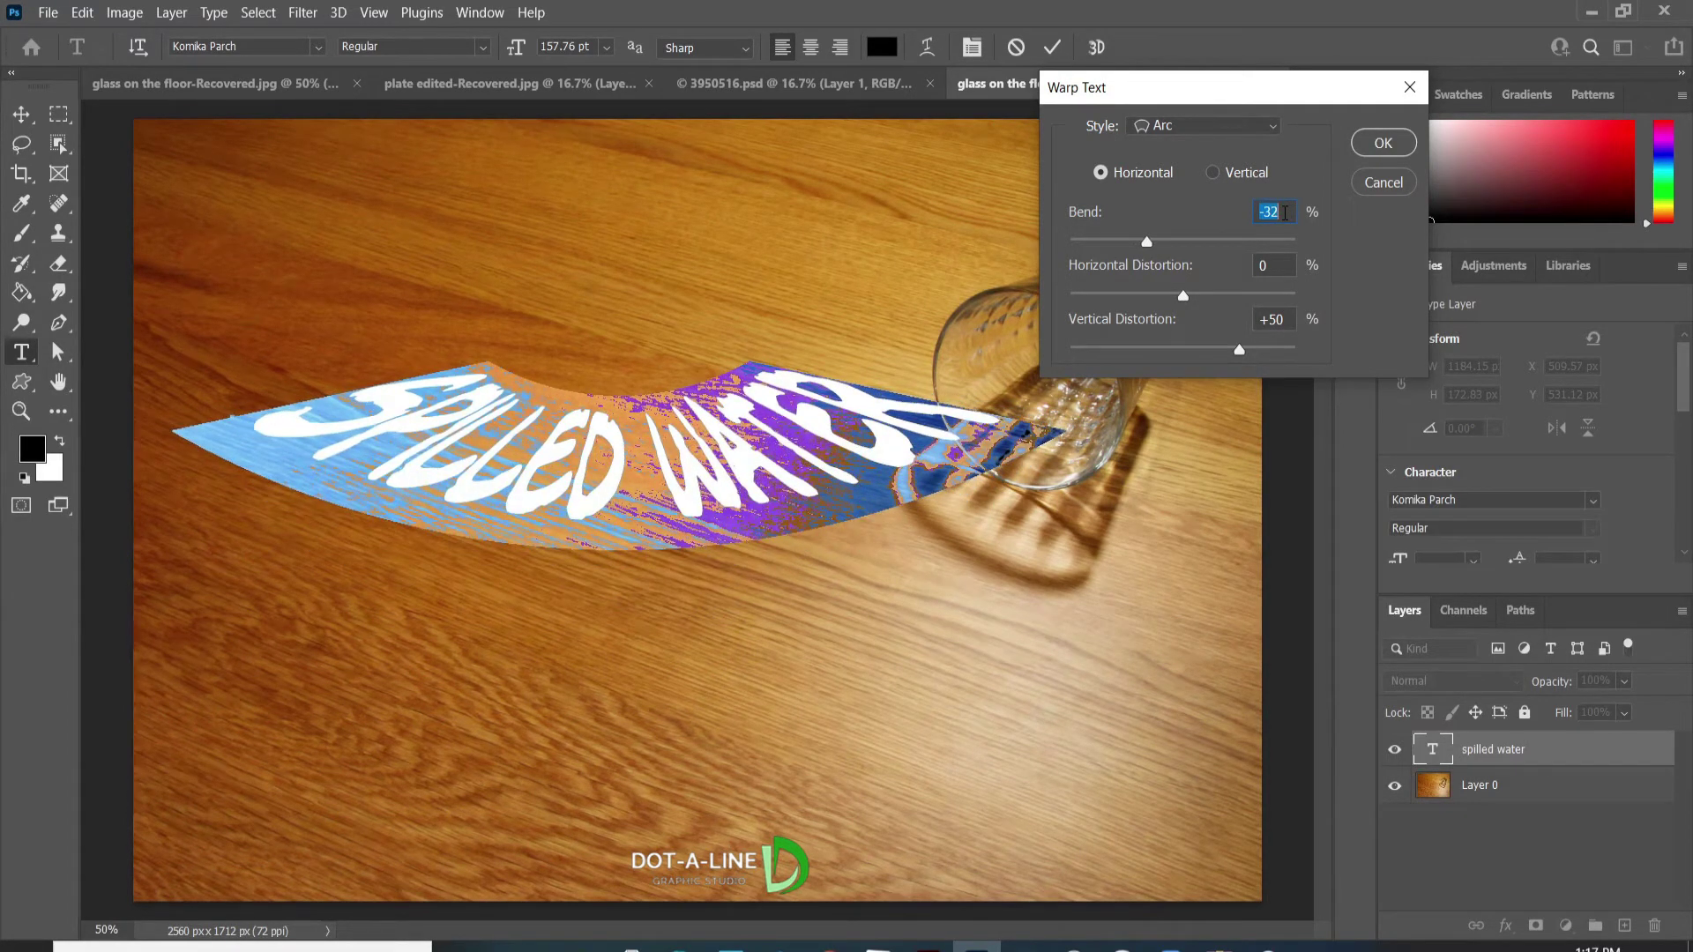
click(1284, 319)
scroll(1280, 321, down, 10)
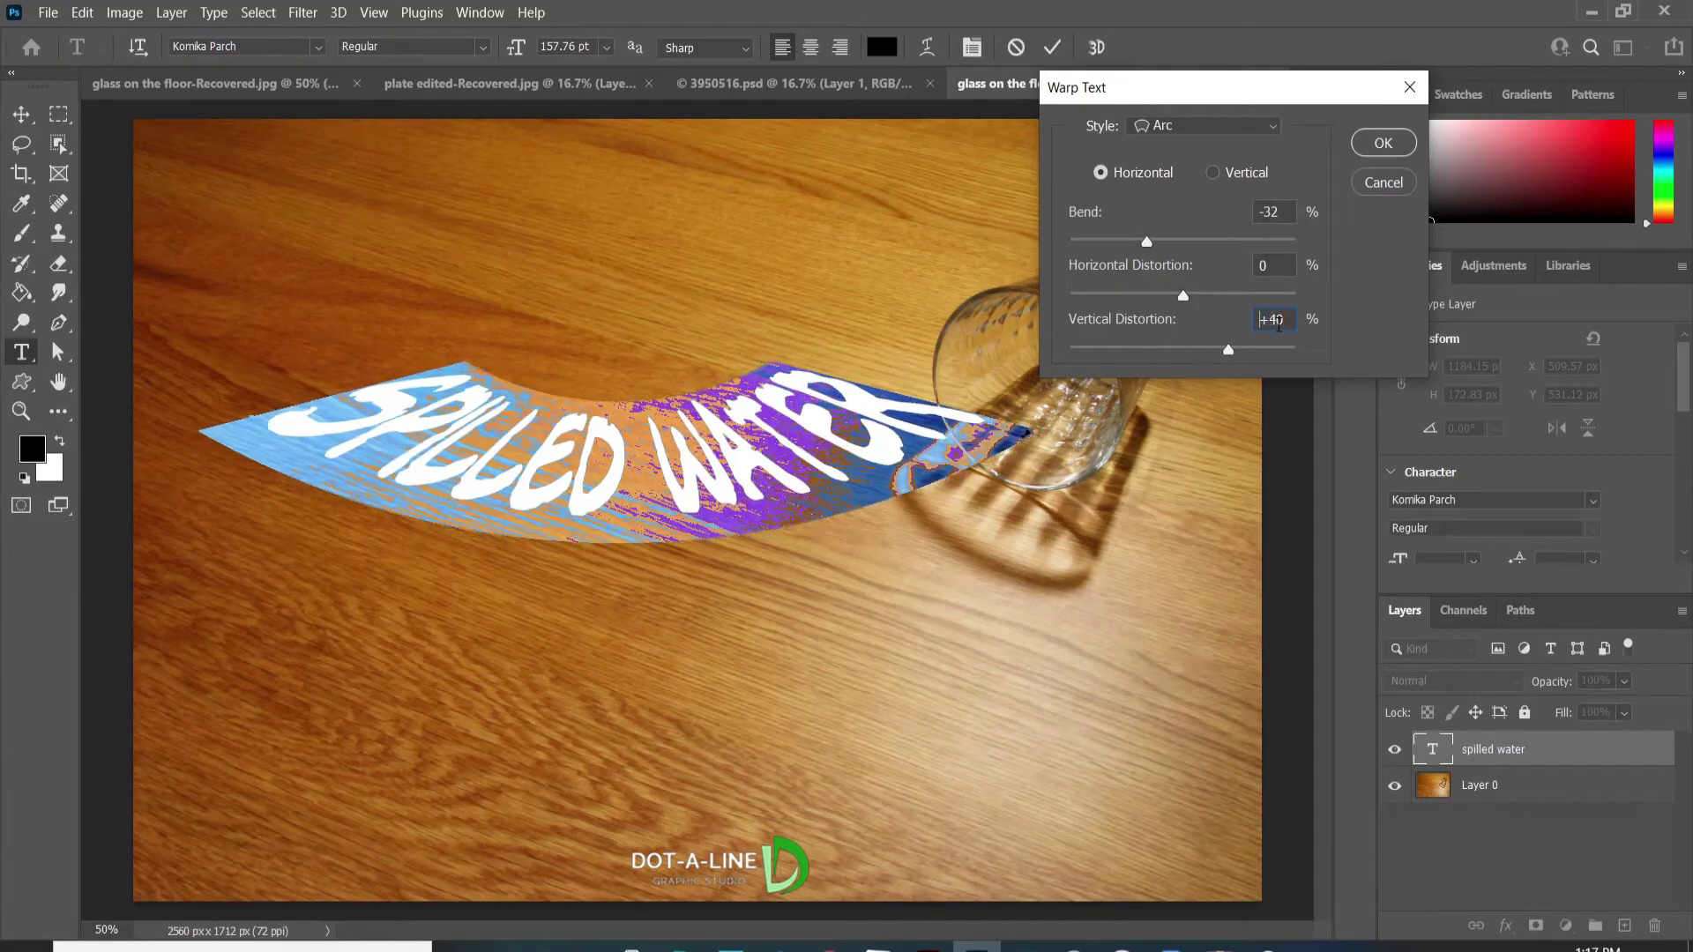
scroll(1279, 322, down, 11)
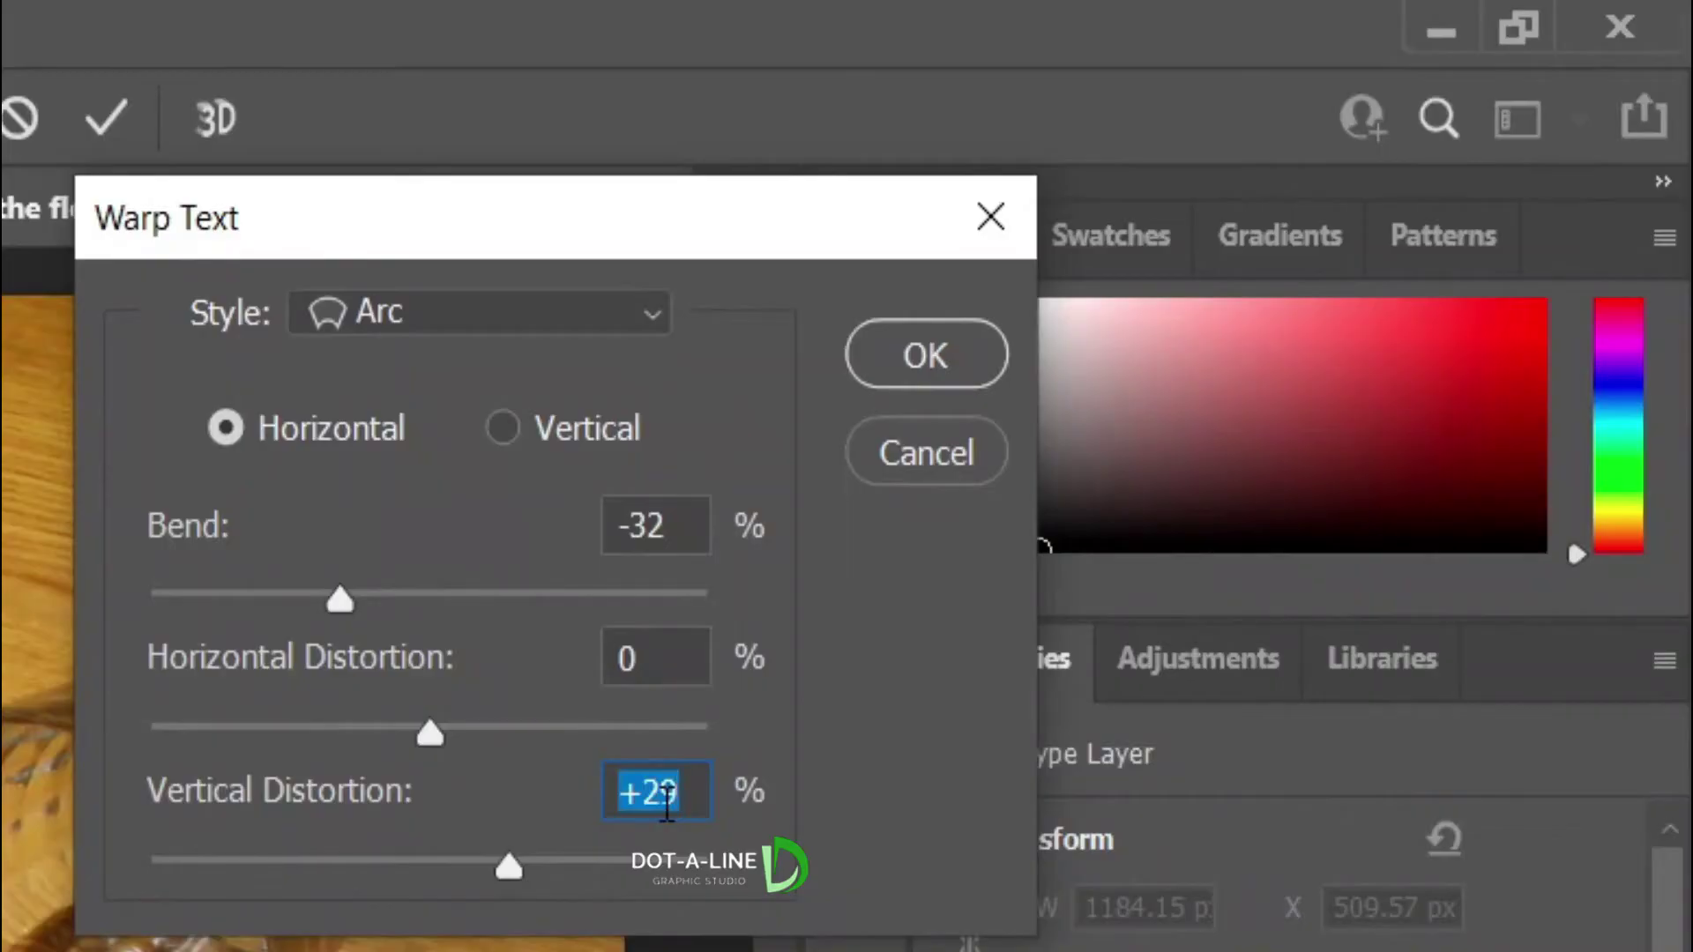
click(866, 357)
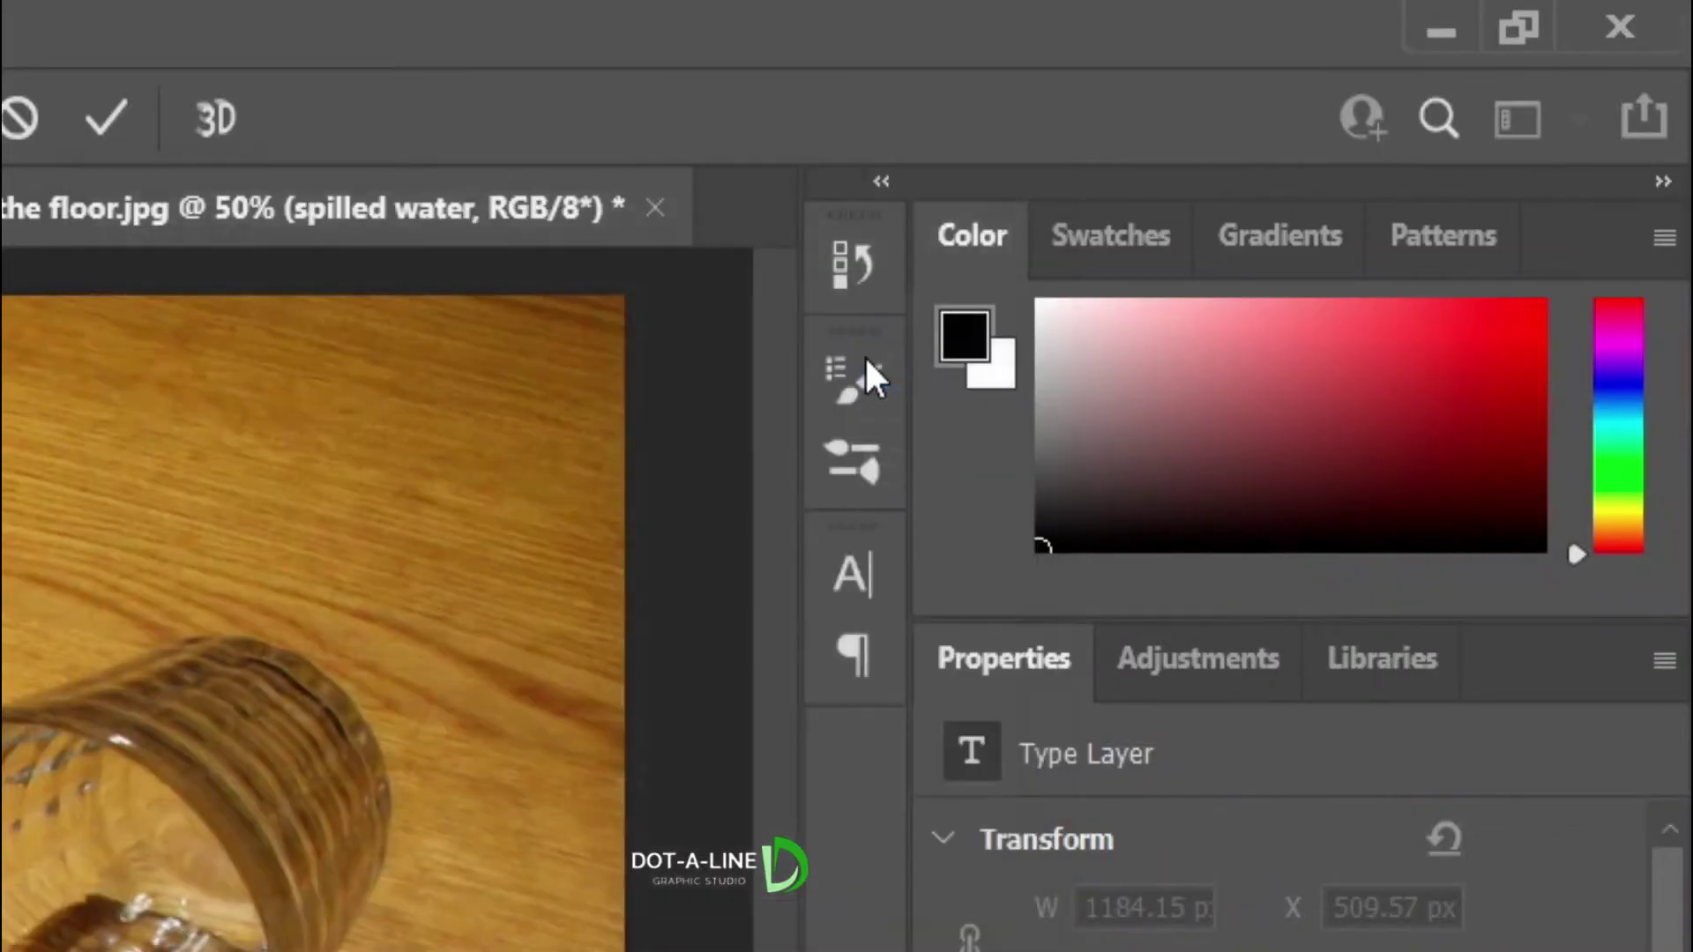
Scale the warped text down to about 64% and rotate it about 27° clockwise, repositioning it beside the glass
key(ctrl+t)
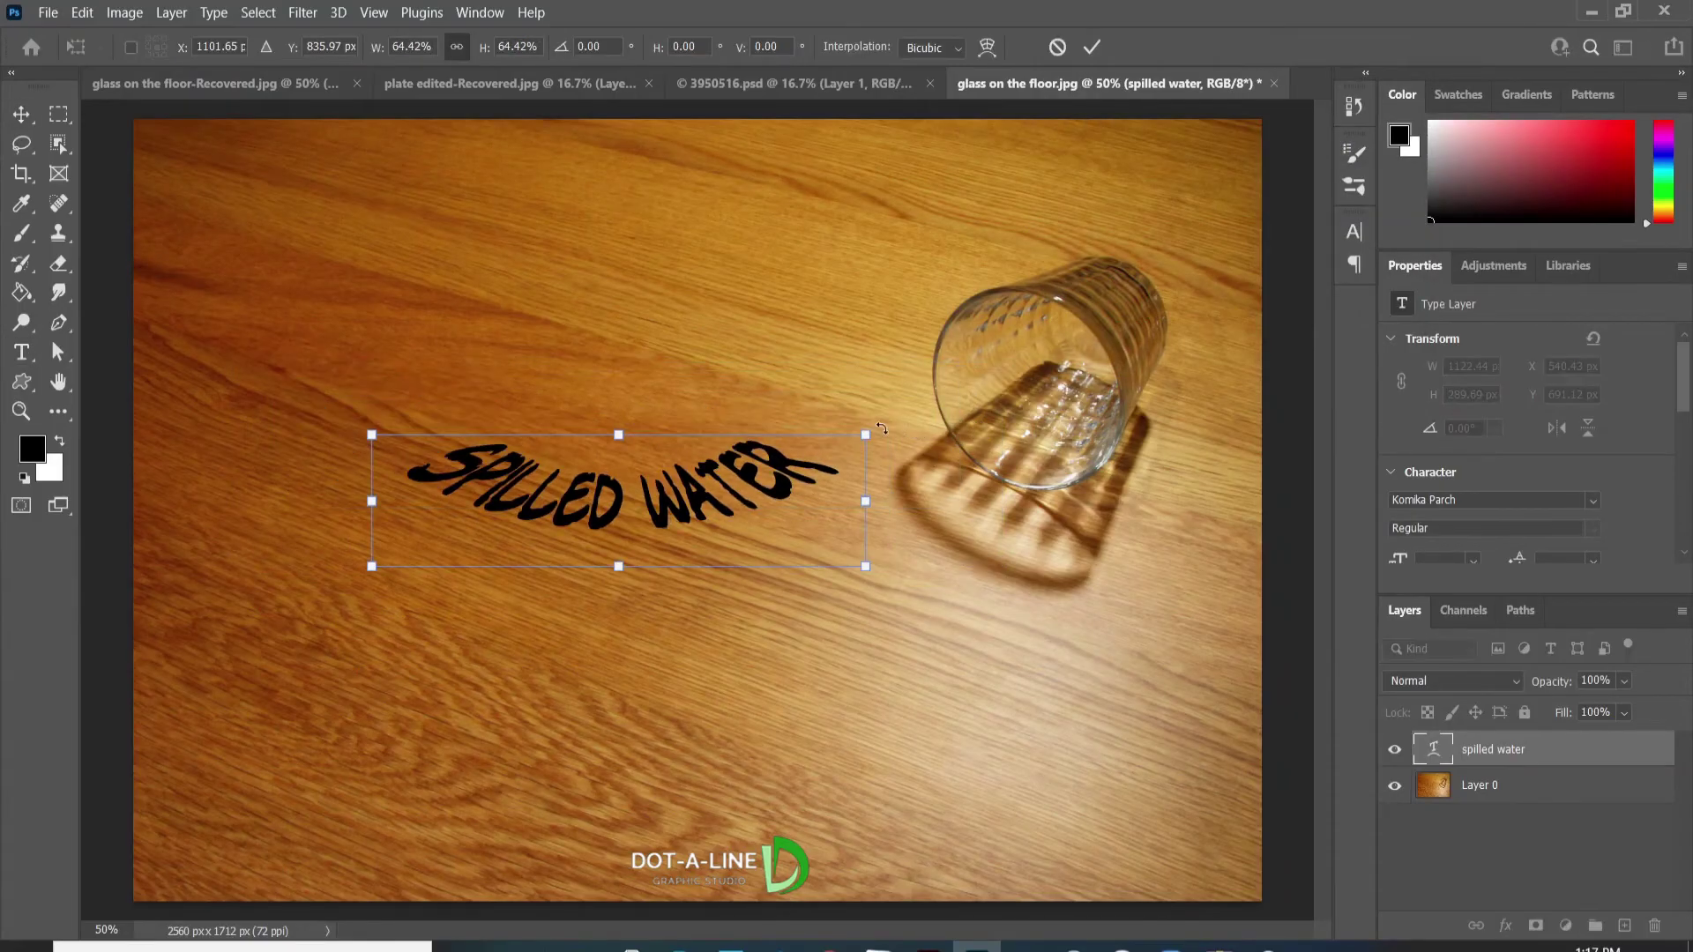
drag(881, 427, 885, 556)
drag(746, 572, 696, 470)
key(Return)
Enlarge the rotated text to about 1458 by 981 px so it ends near the glass's mouth, and deselect it
click(785, 472)
click(687, 459)
key(ctrl+t)
drag(869, 567, 965, 690)
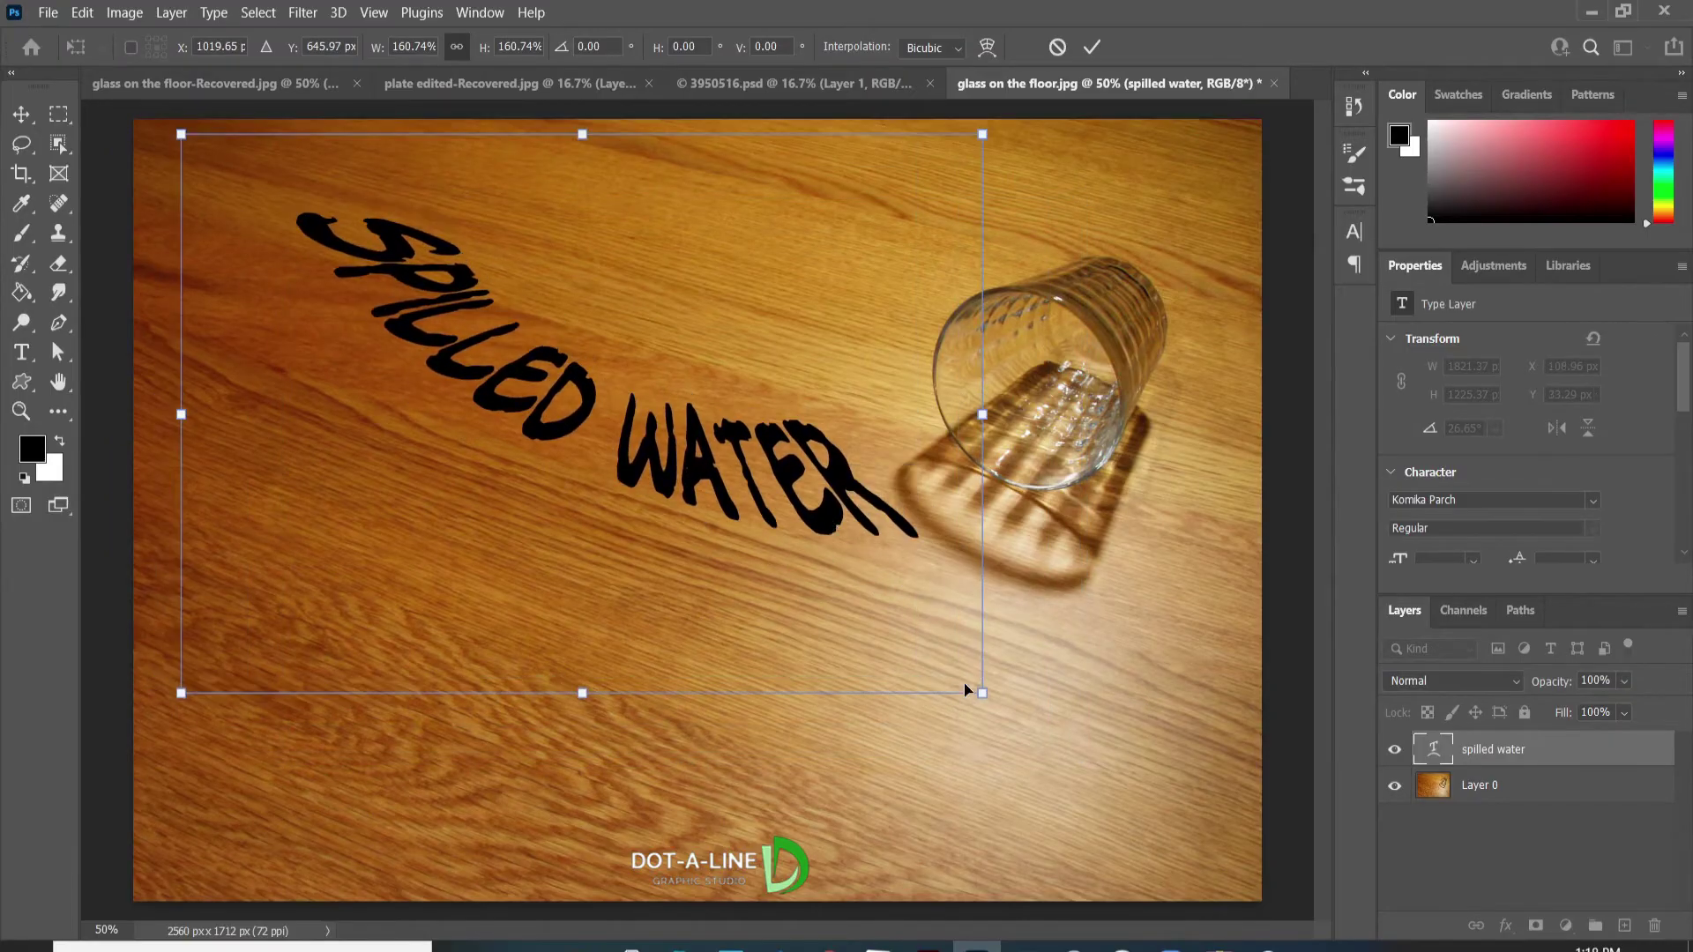
drag(983, 133, 903, 190)
click(1091, 46)
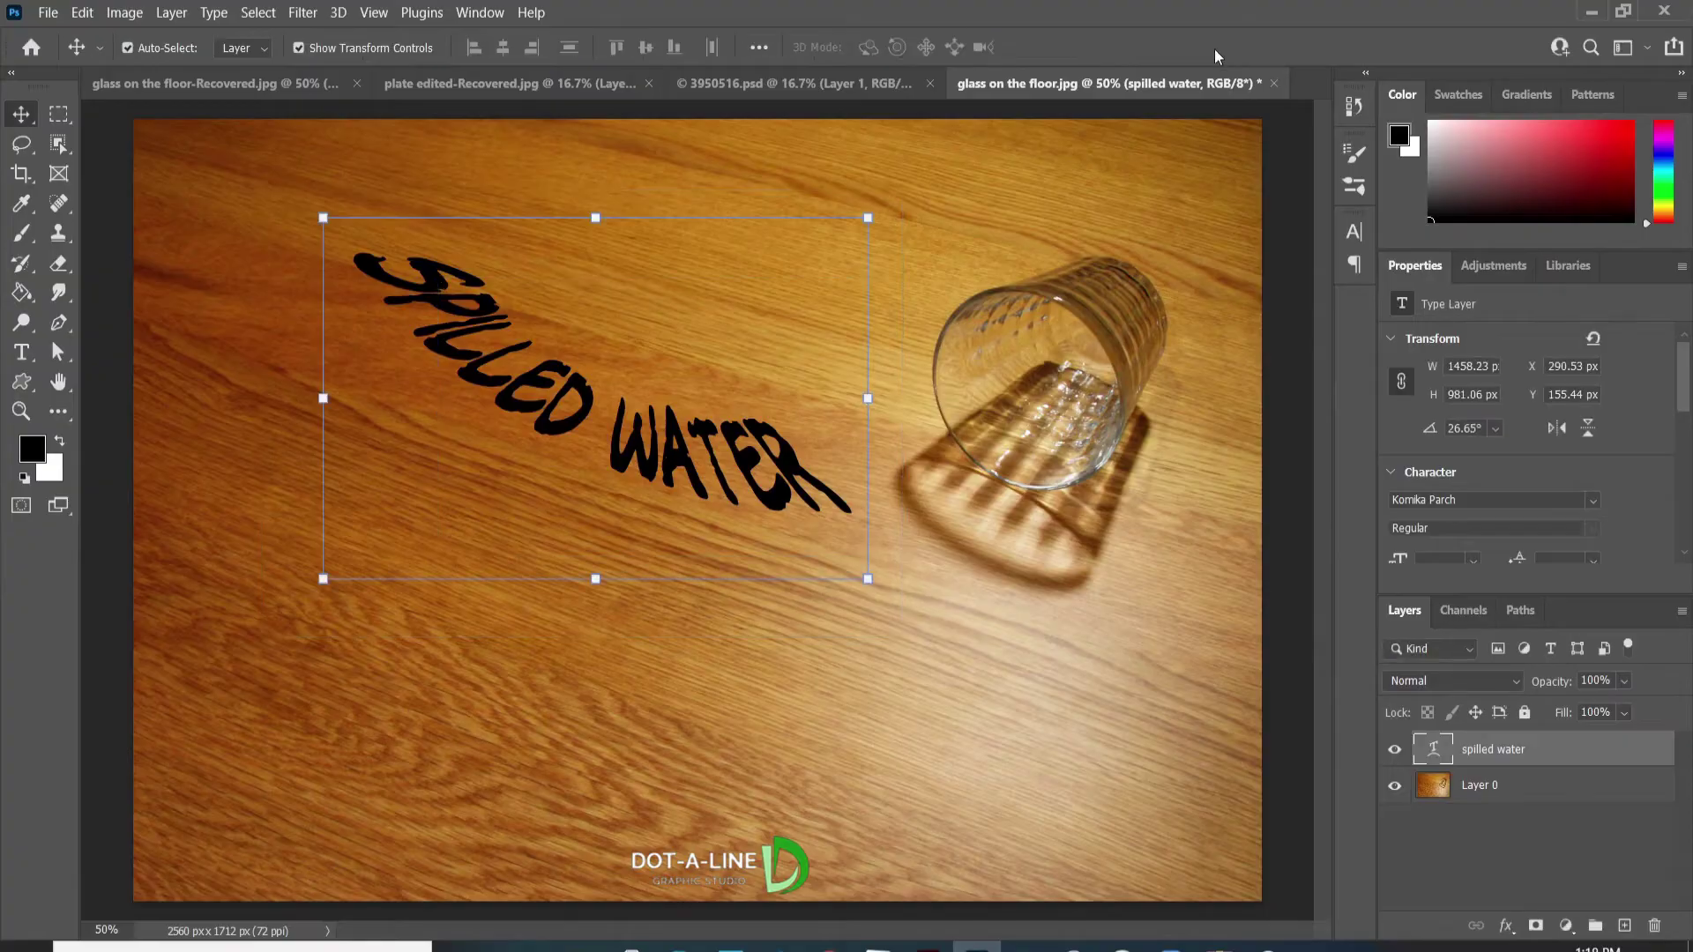
click(1280, 236)
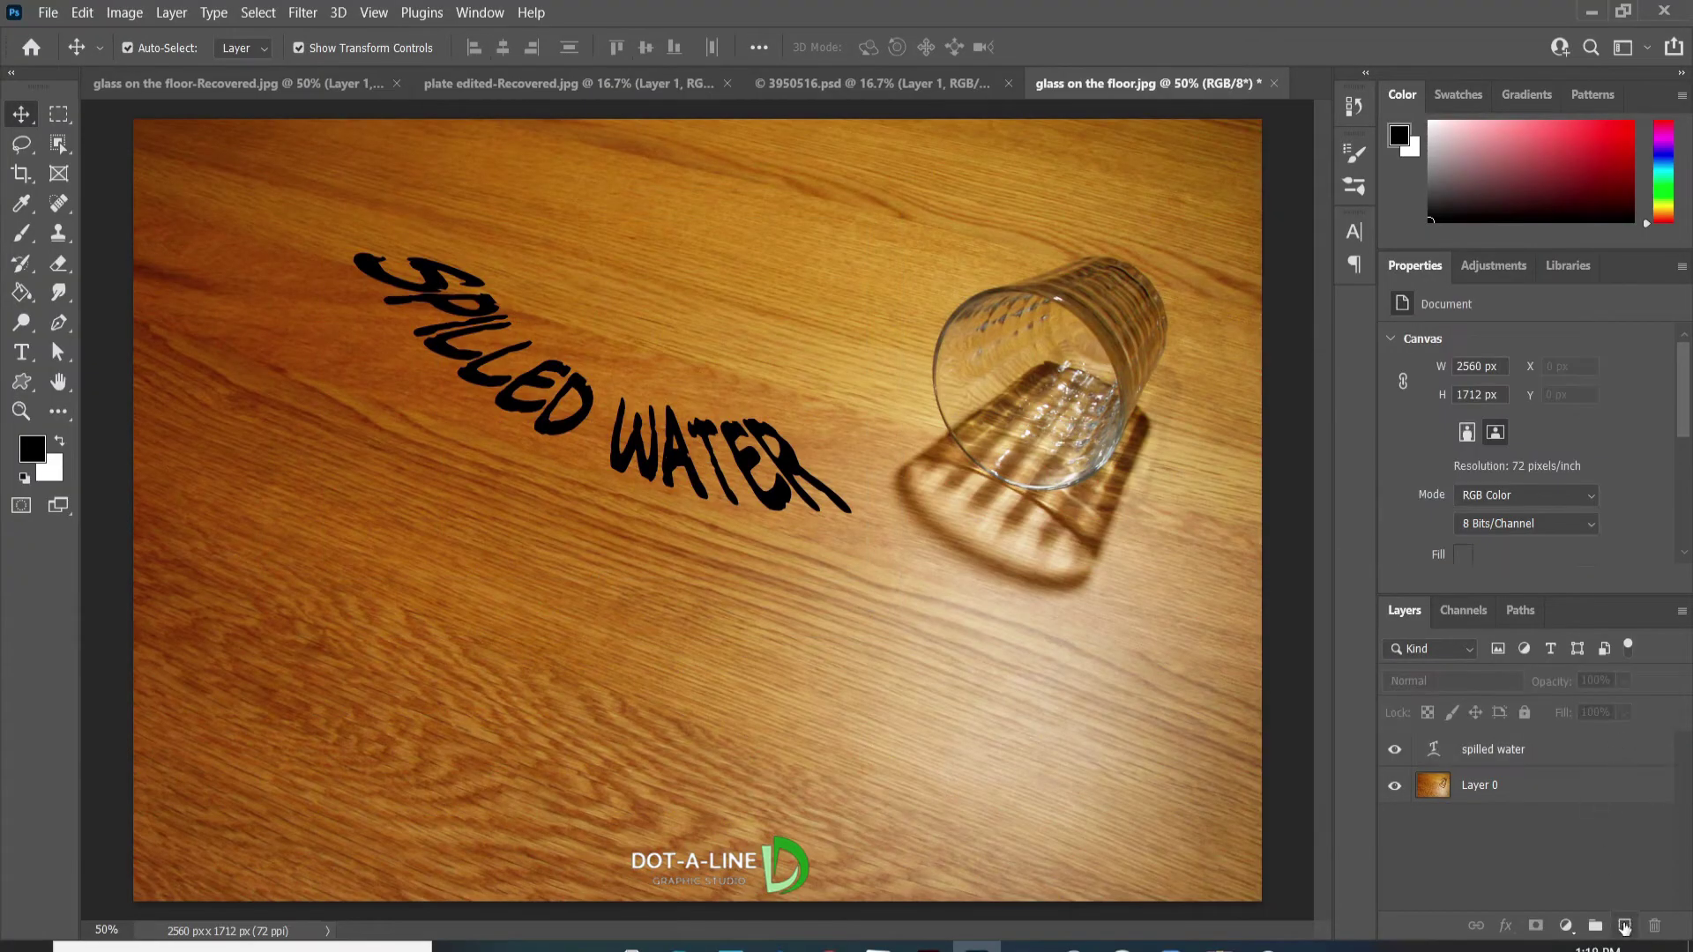
On a new layer, paint two wavy black strokes beneath the text with a Hard Round brush at 100% hardness
click(1624, 925)
click(32, 237)
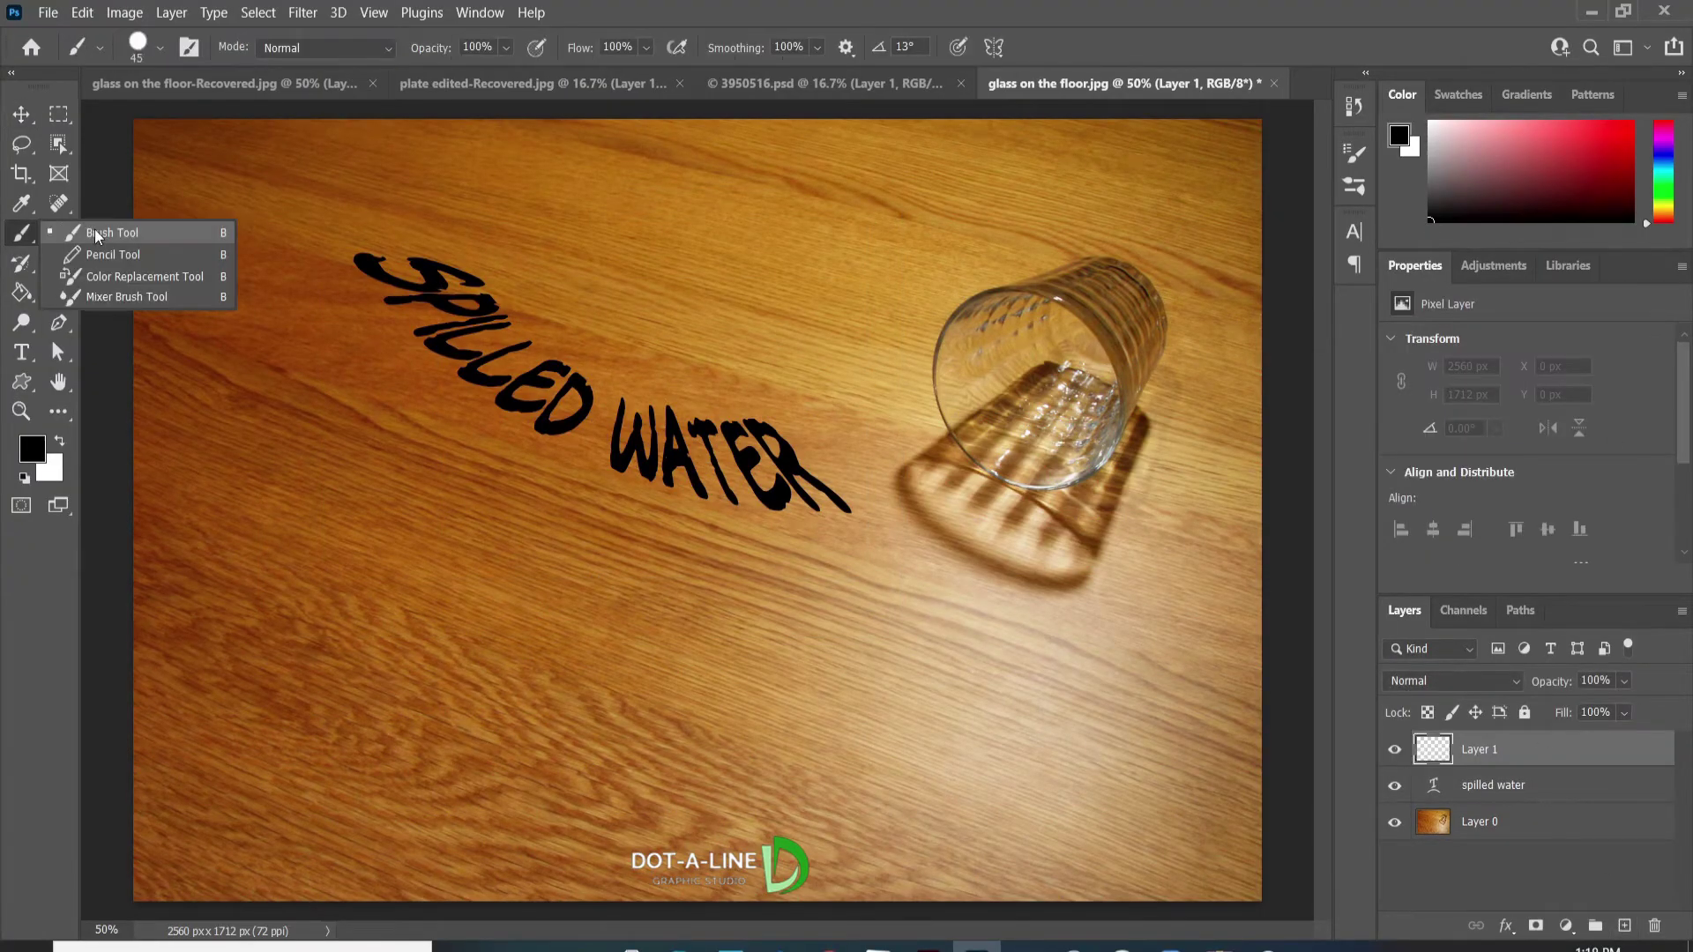
click(160, 47)
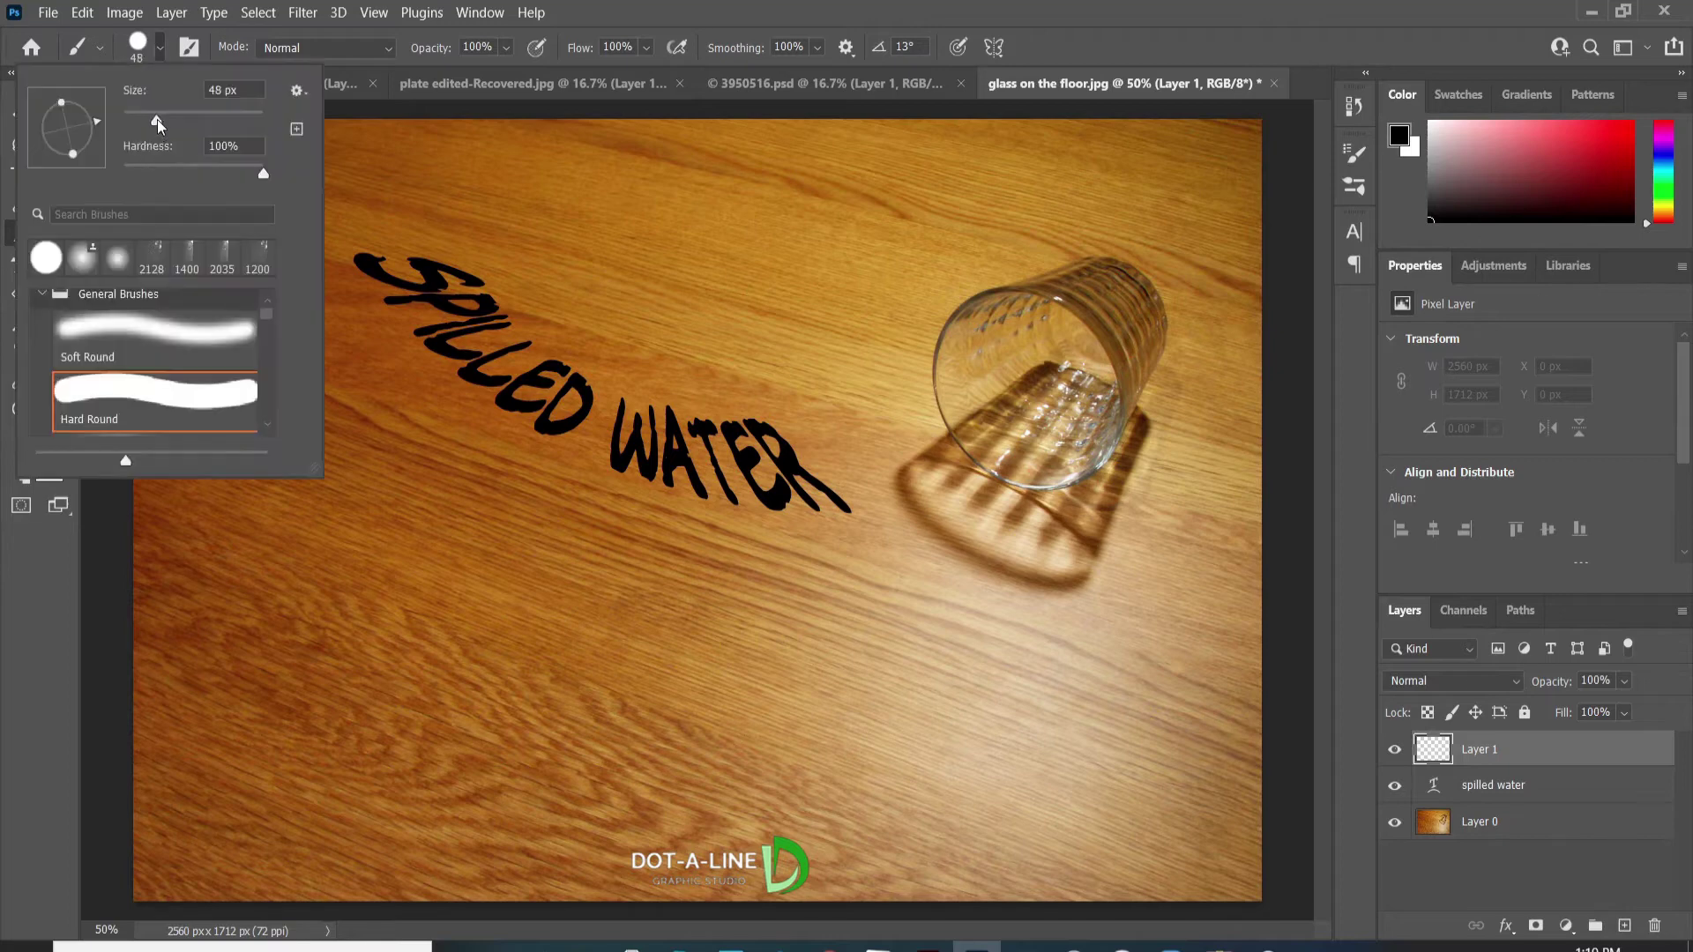
drag(160, 123, 162, 124)
key(Return)
mouse_move(325, 292)
mouse_down()
mouse_move(329, 335)
mouse_move(373, 396)
mouse_move(461, 474)
mouse_move(517, 470)
mouse_move(641, 550)
mouse_move(693, 541)
mouse_up()
Paint three round black dots of decreasing size continuing the wavy strokes toward the glass
key(bracketright)
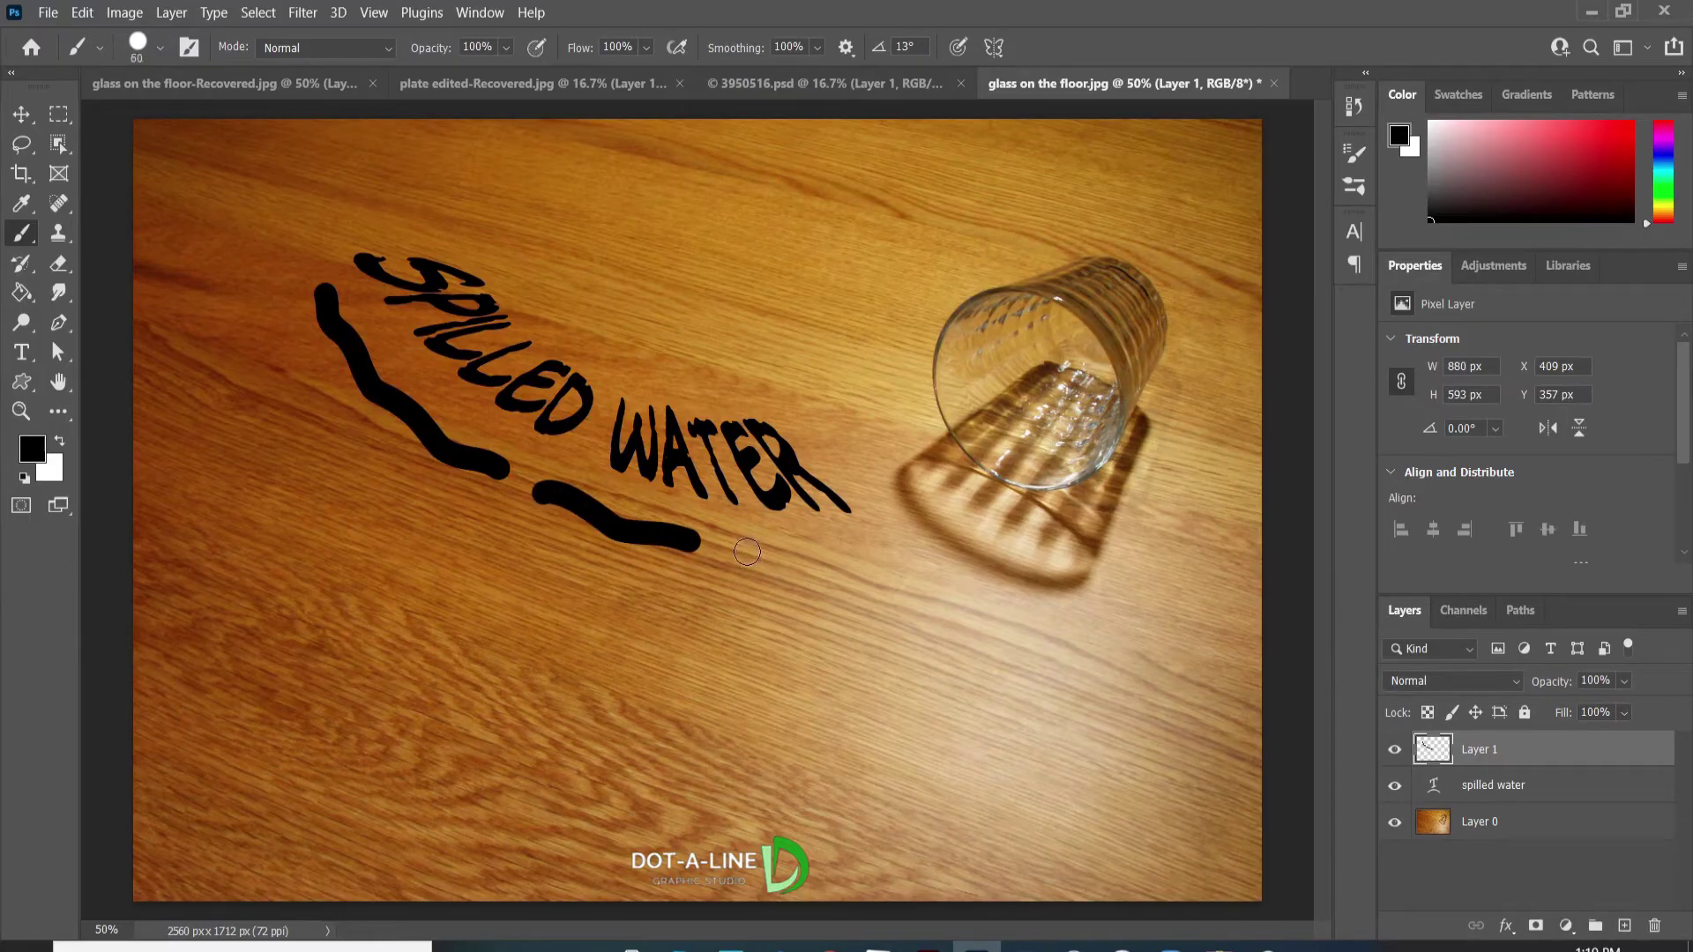
key(bracketright)
key(bracketright)
key(bracketright)
key(bracketright)
key(bracketright)
click(747, 554)
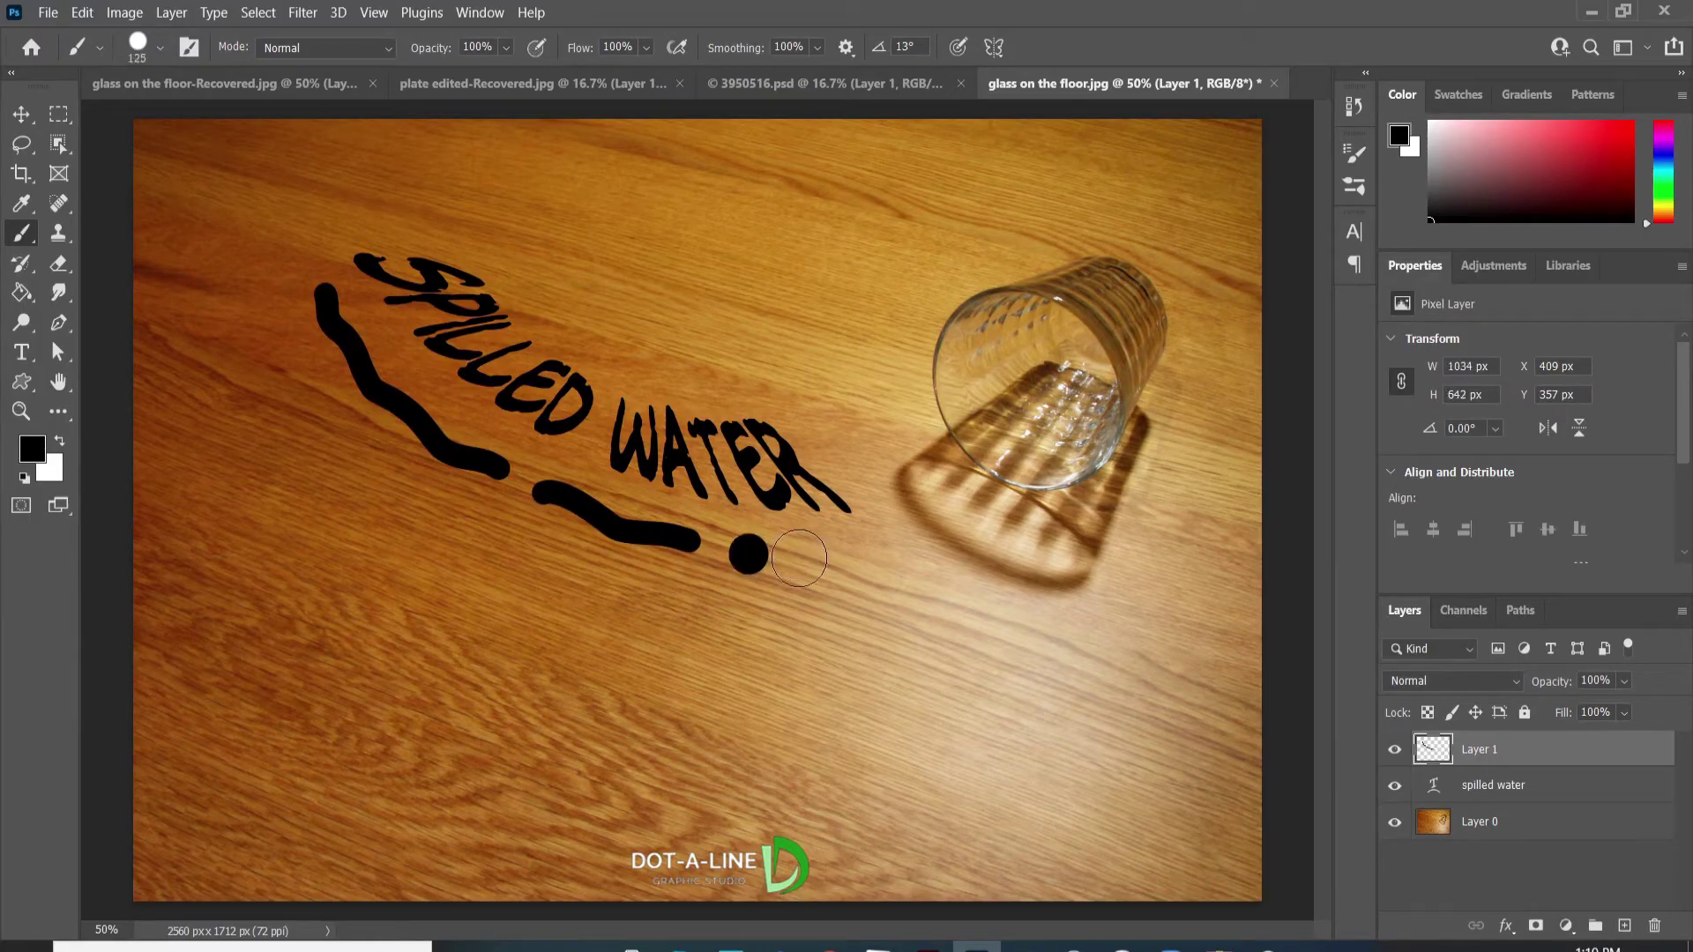
key(bracketleft)
key(bracketleft)
key(bracketleft)
key(bracketleft)
key(bracketleft)
click(791, 561)
key(bracketleft)
key(bracketleft)
click(828, 557)
Paint a solid black puddle shape spilling from inside the glass toward the end of the text
mouse_move(1040, 420)
mouse_down()
mouse_move(1006, 460)
mouse_move(917, 465)
mouse_move(853, 498)
mouse_move(934, 505)
mouse_move(982, 561)
mouse_move(1007, 563)
mouse_move(1061, 500)
mouse_move(1047, 410)
mouse_move(1064, 375)
mouse_move(1041, 434)
mouse_move(953, 491)
mouse_move(1028, 451)
mouse_move(1036, 485)
mouse_move(1041, 453)
mouse_move(1041, 517)
mouse_move(1011, 546)
mouse_move(968, 535)
mouse_move(946, 501)
mouse_move(895, 495)
mouse_move(980, 479)
mouse_move(950, 491)
mouse_move(992, 529)
mouse_move(1031, 504)
mouse_move(1022, 479)
mouse_move(980, 507)
mouse_move(1025, 496)
mouse_up()
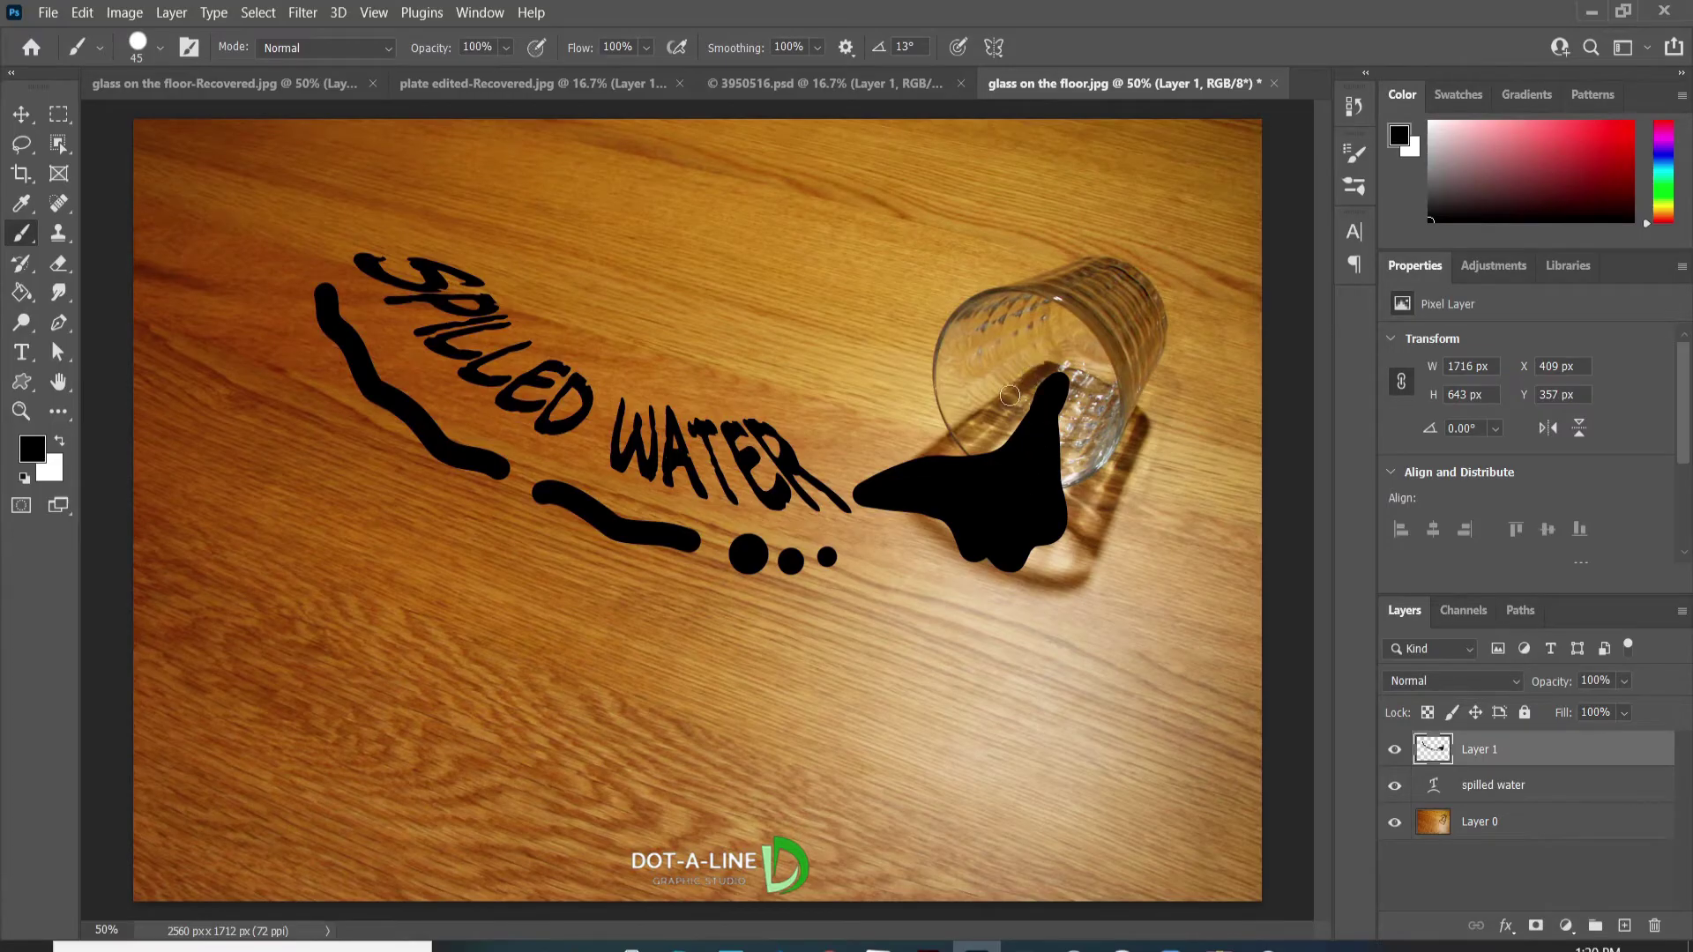
Merge the spilled water text layer and the painted strokes layer into one layer
click(1527, 791)
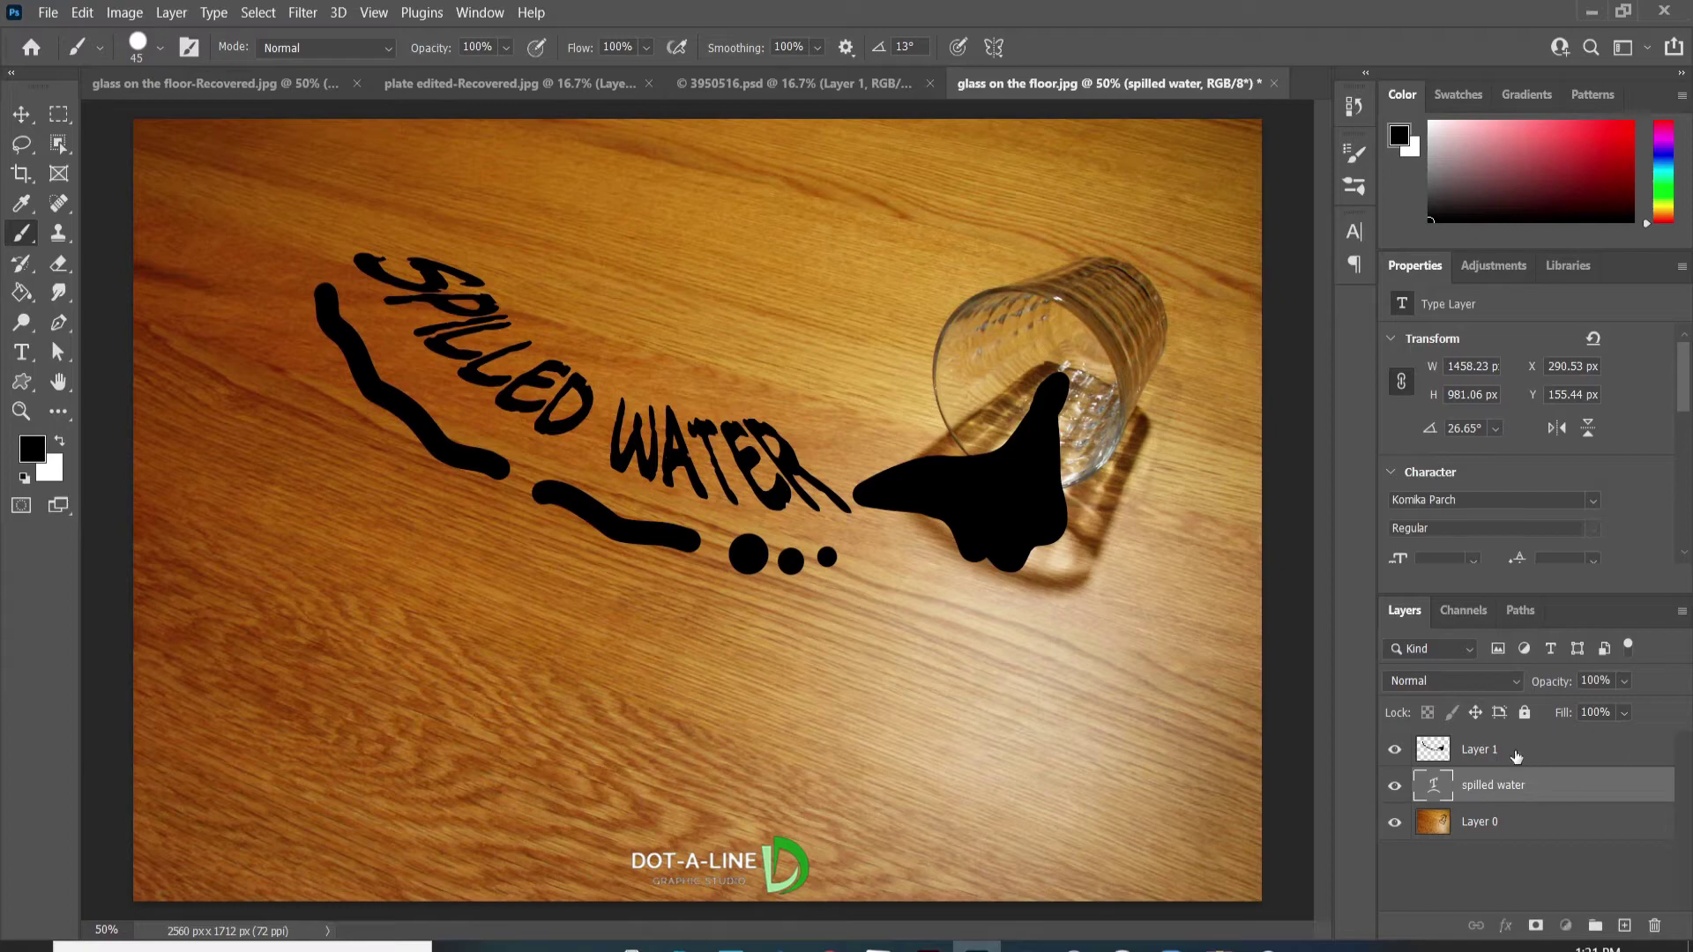
shift+click(1516, 754)
right_click(1516, 752)
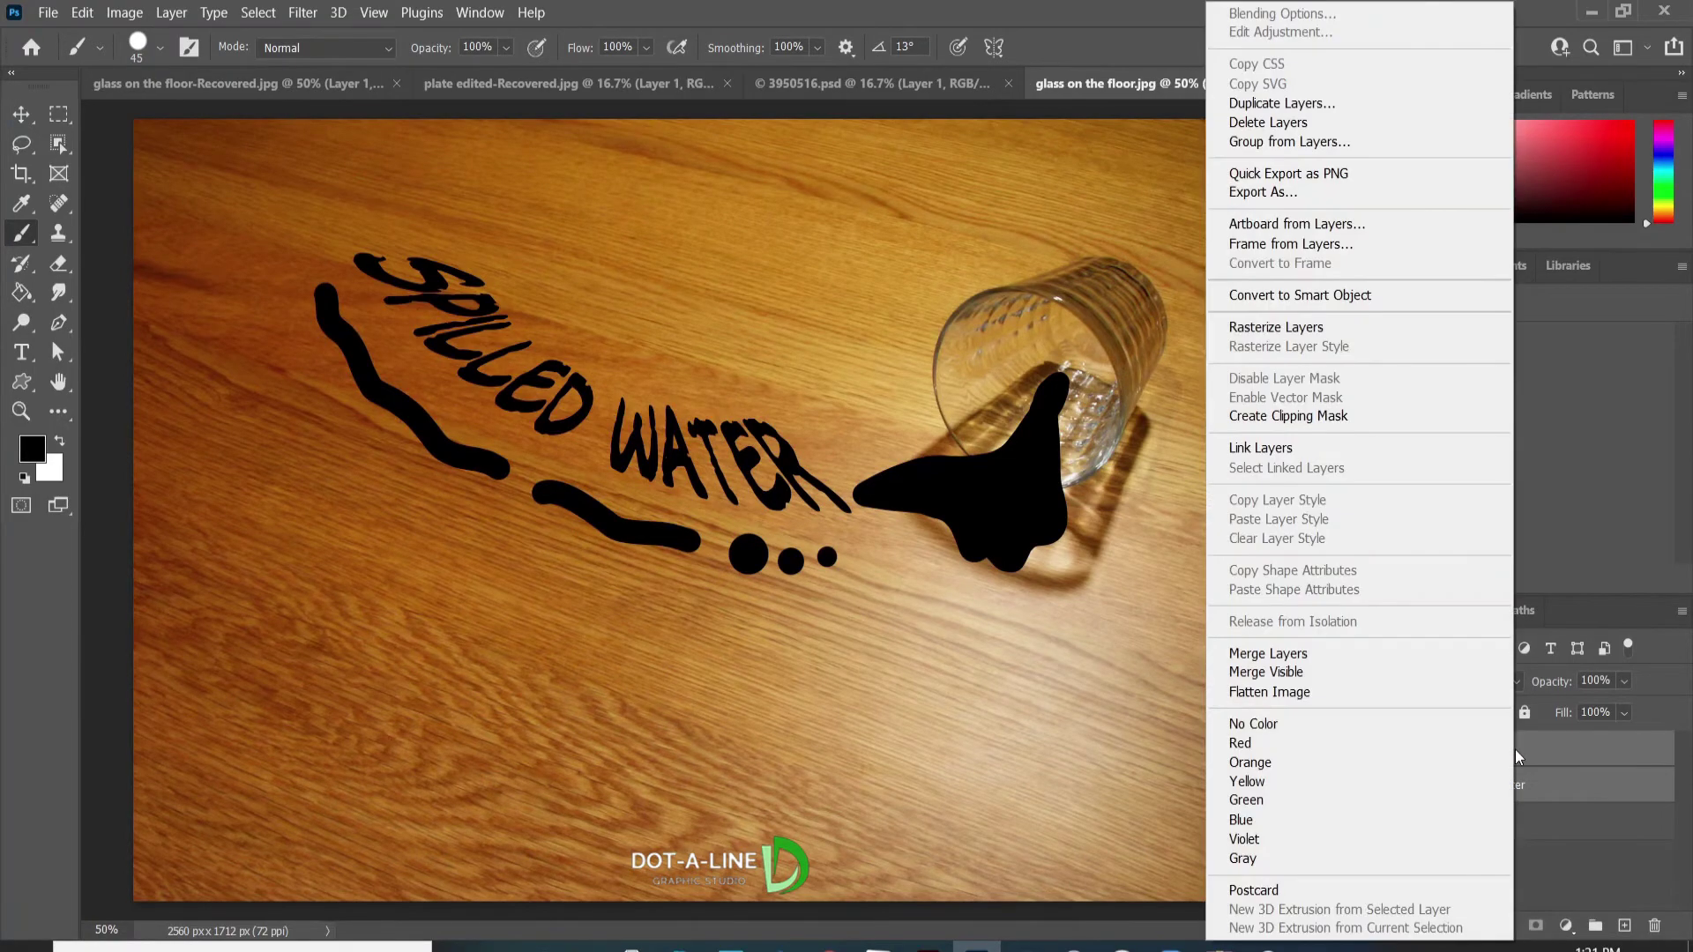
click(1275, 654)
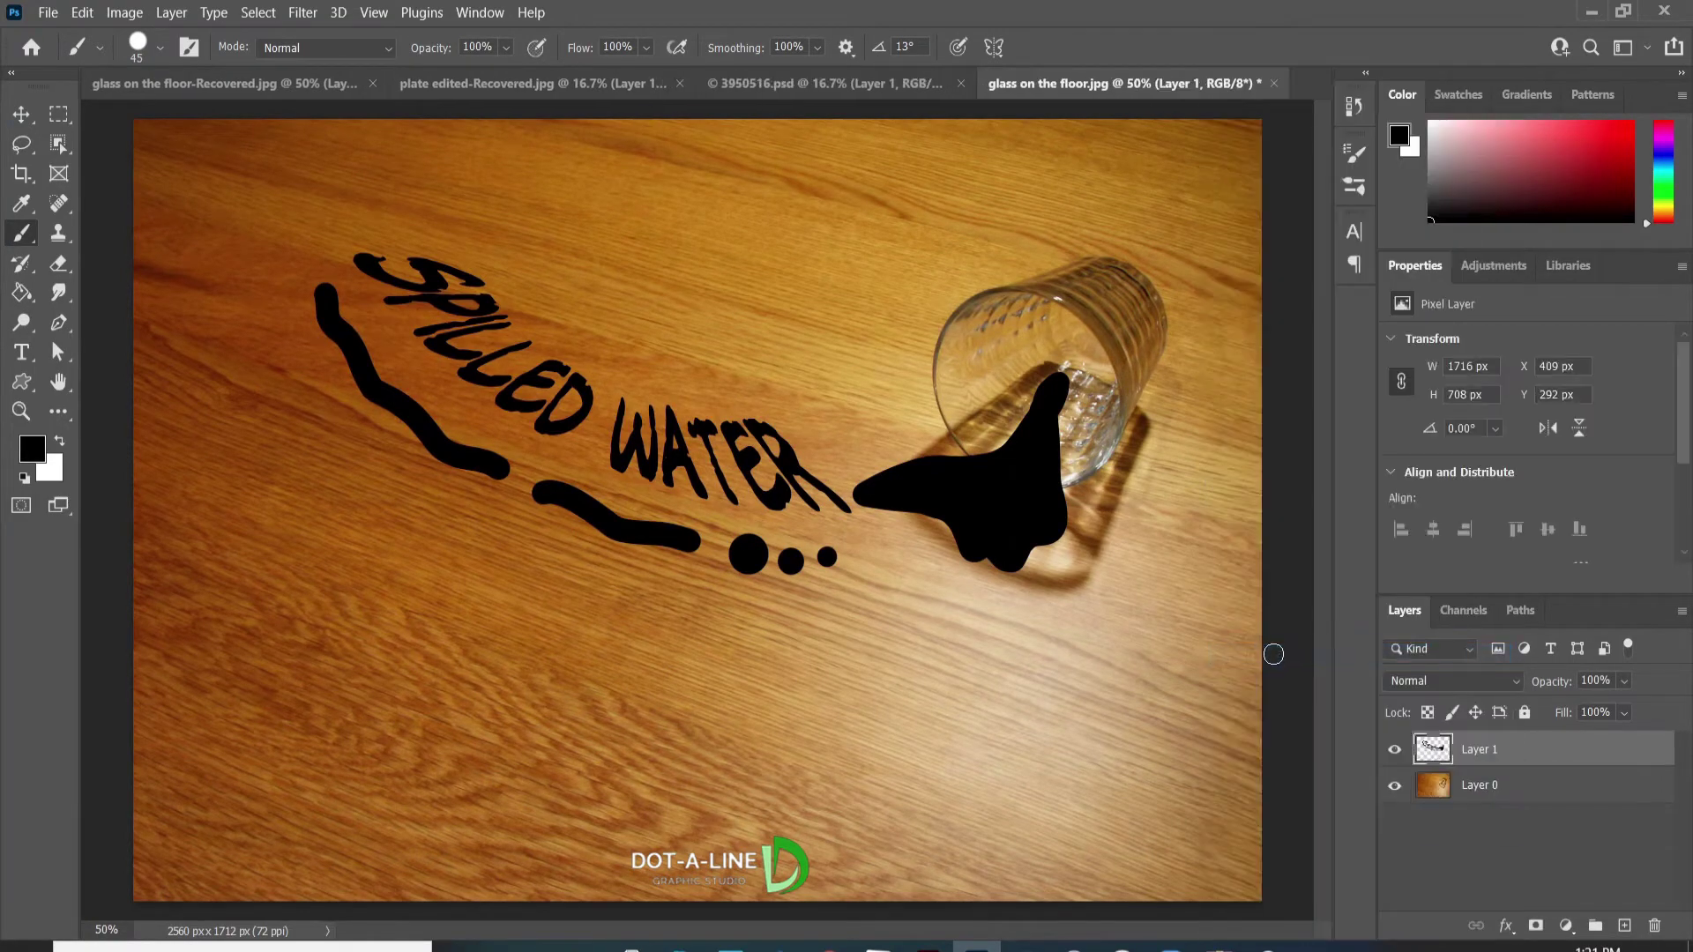
In the merged layer's style, lower the fill opacity to 1% and enable Bevel & Emboss
double_click(1552, 752)
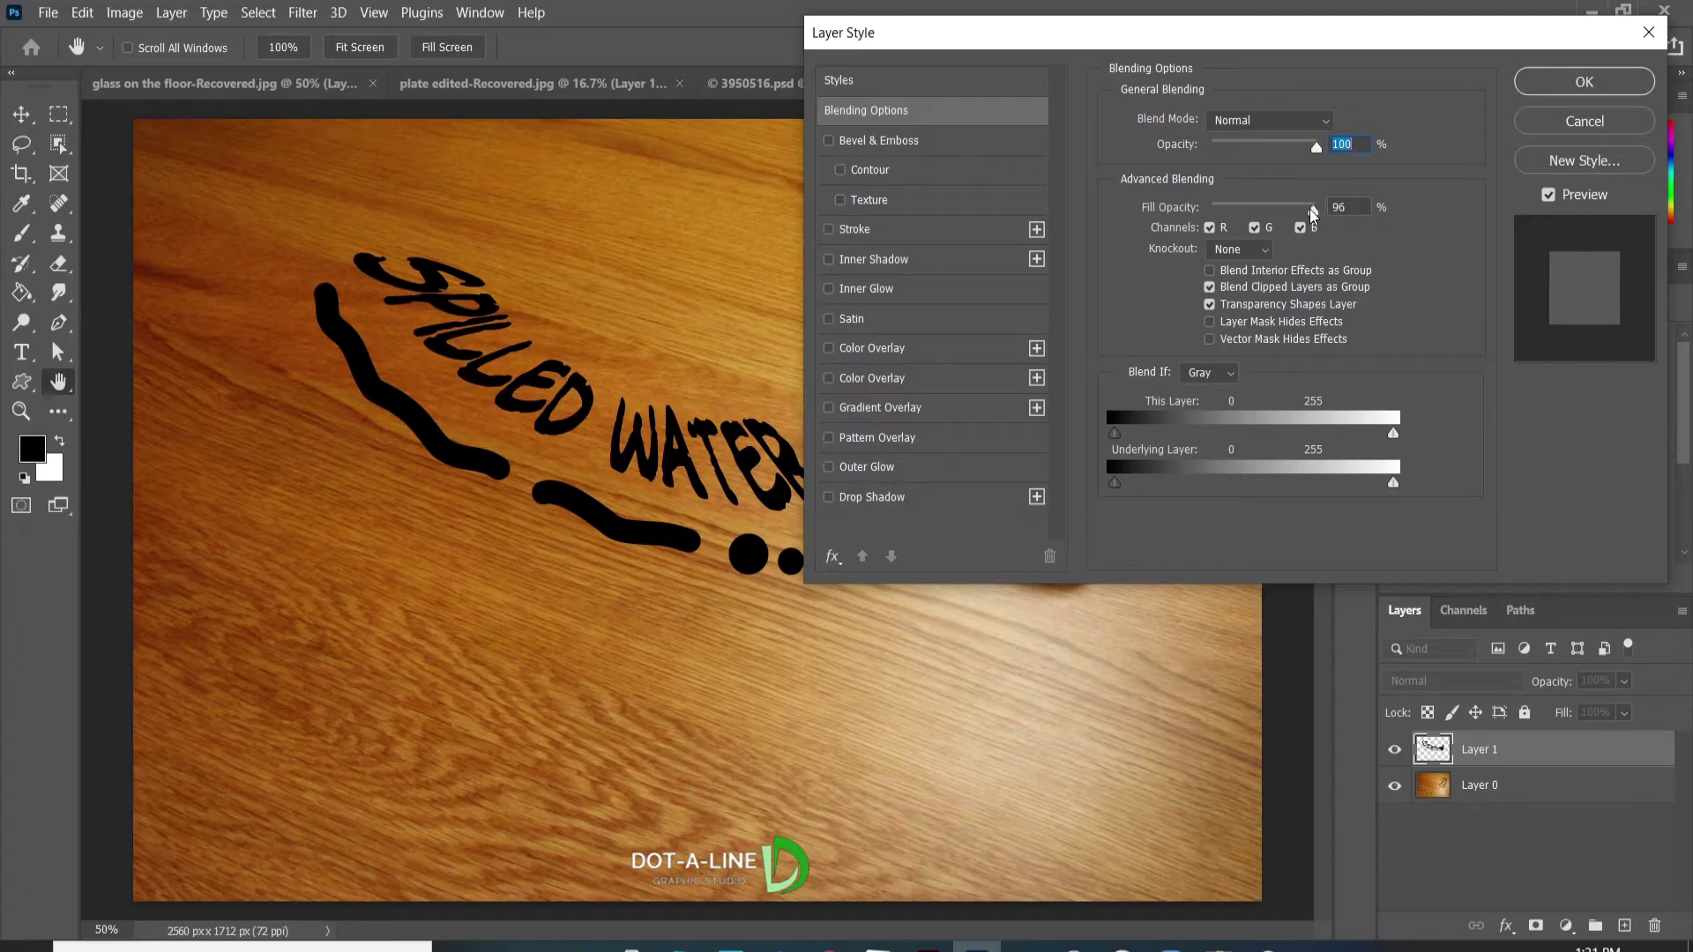
drag(1316, 210, 1214, 220)
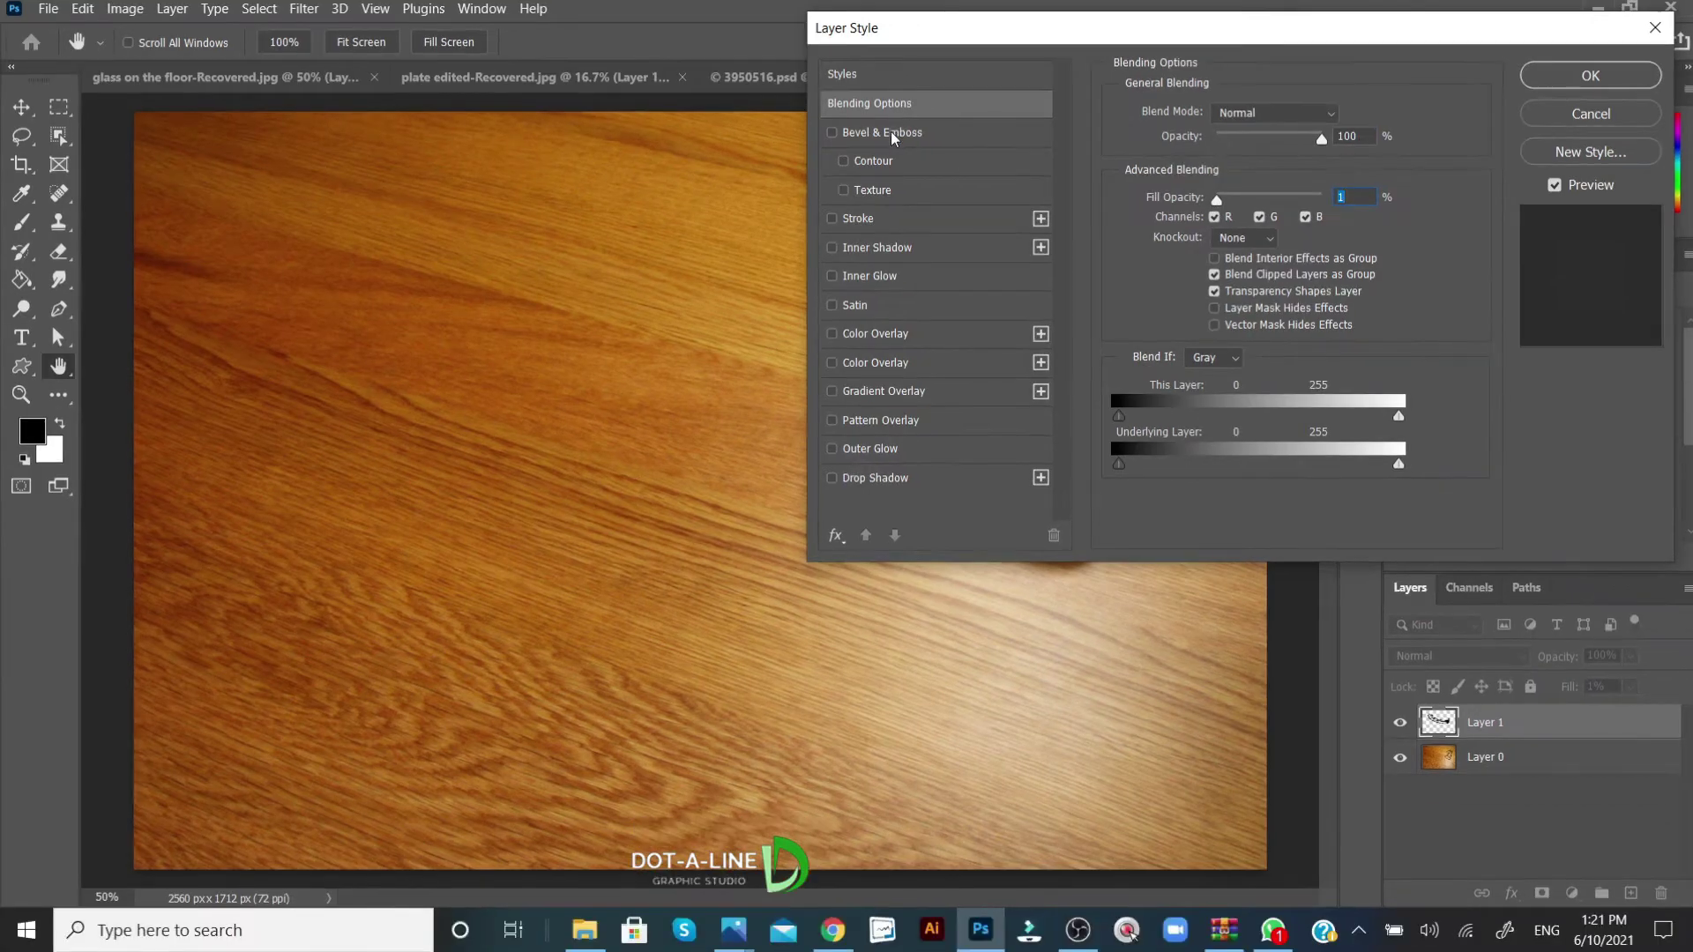
click(891, 141)
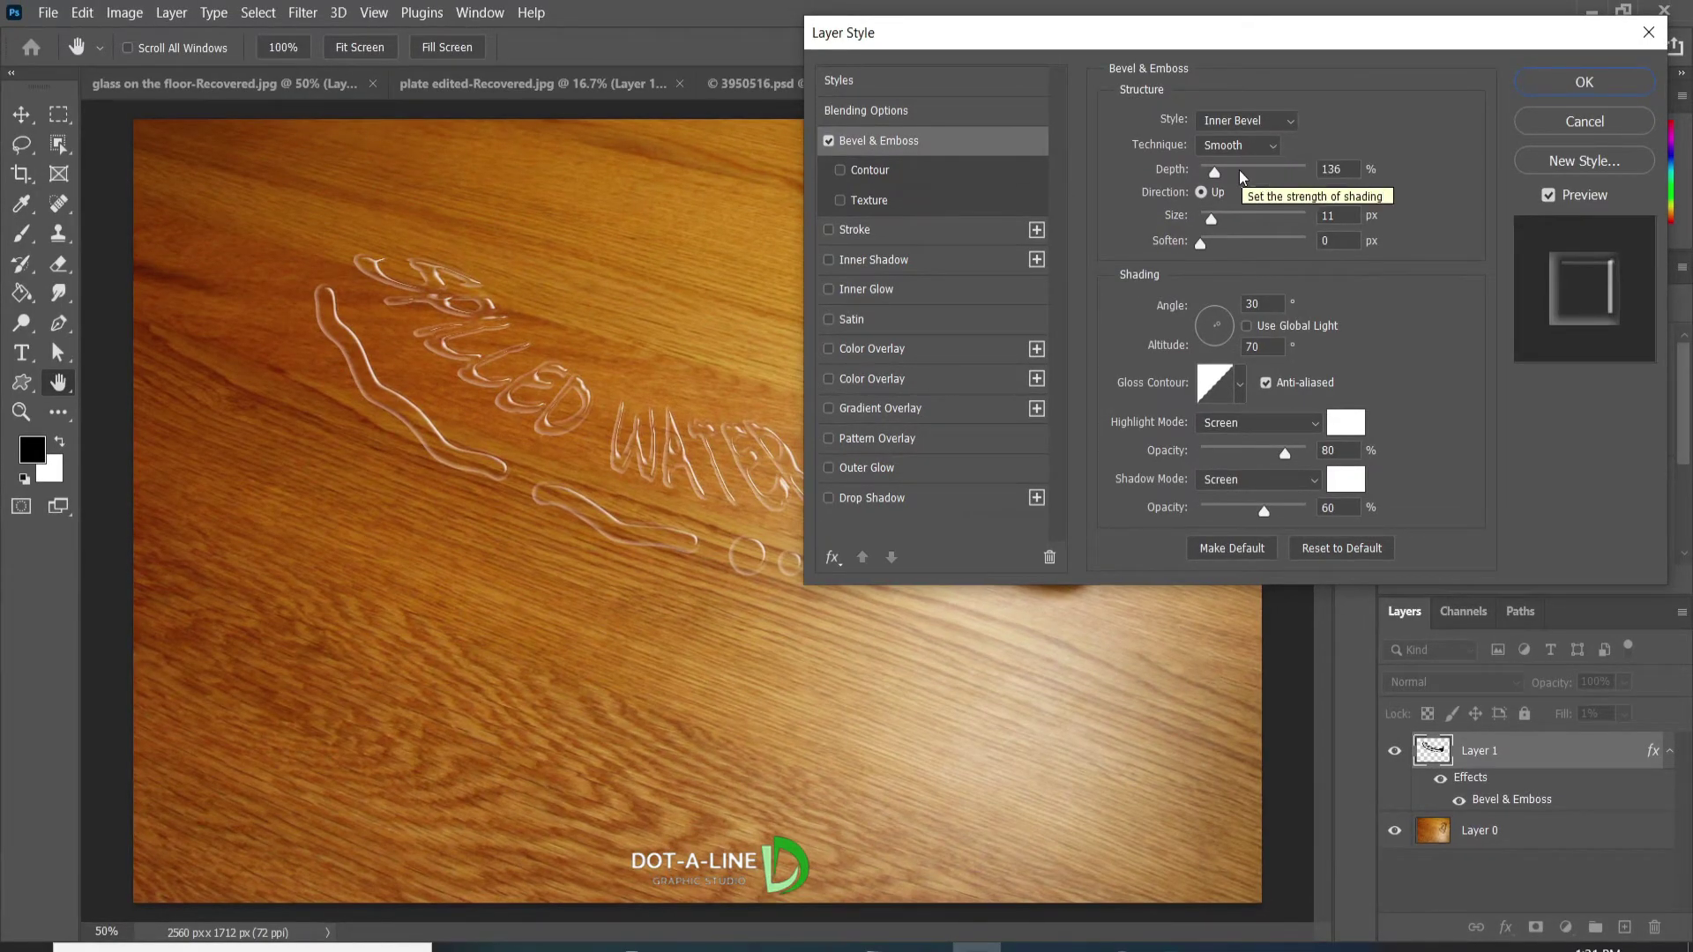
Try a bevel size of 16 px and return it to 11 px
click(1351, 169)
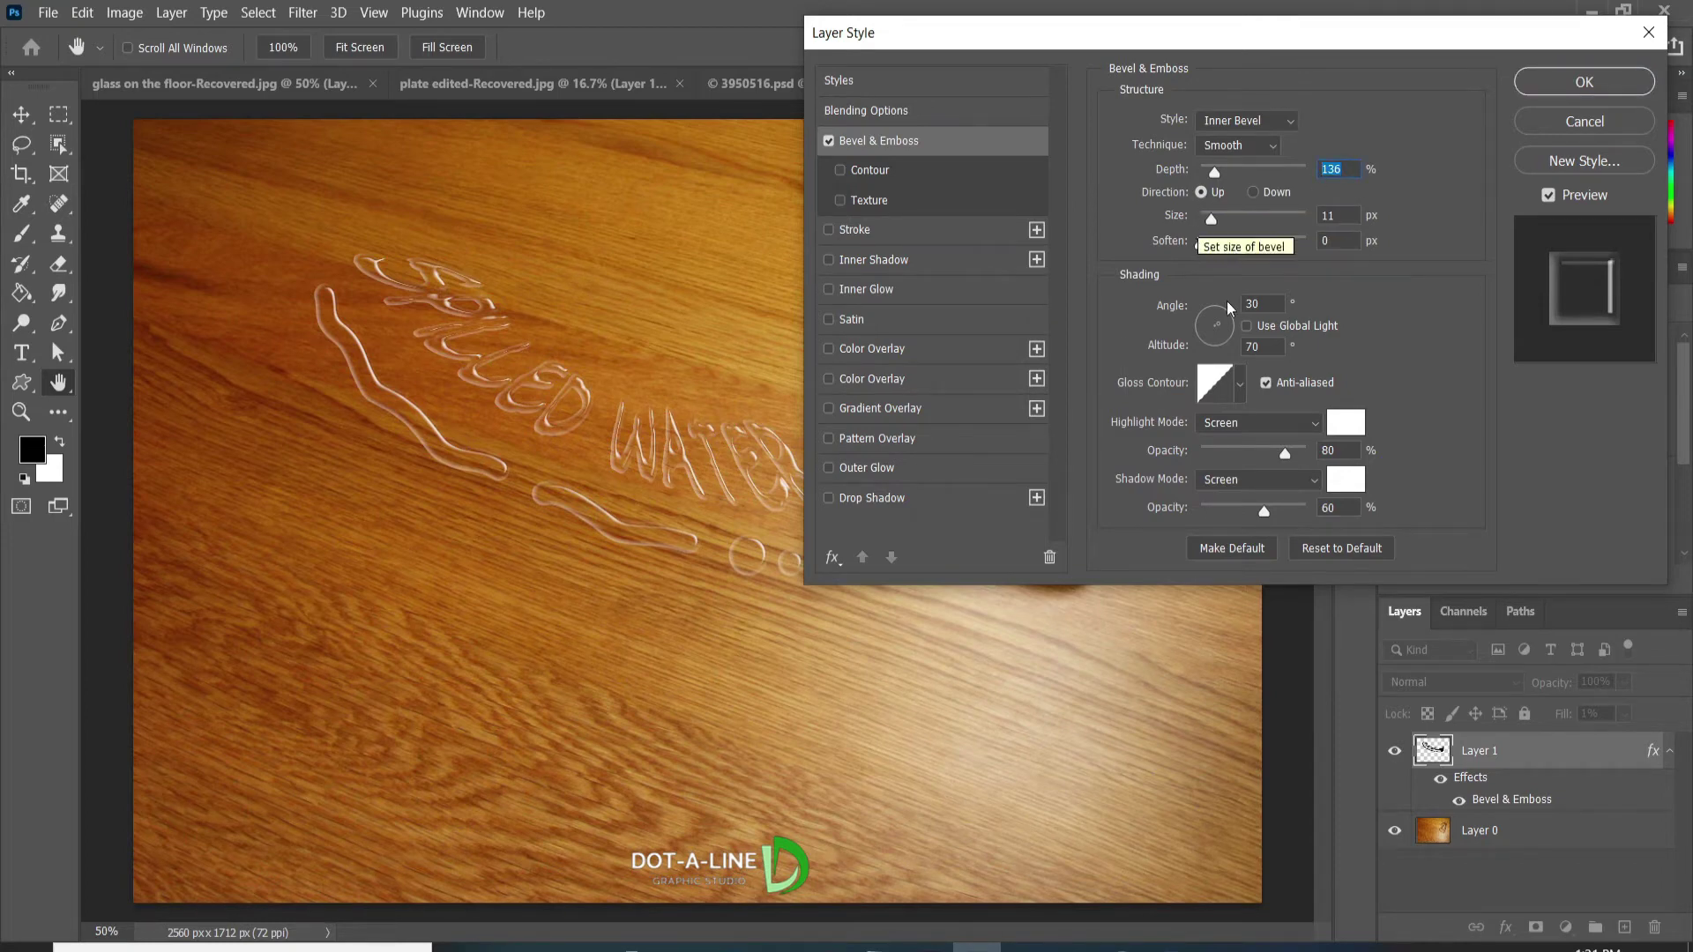
click(1321, 216)
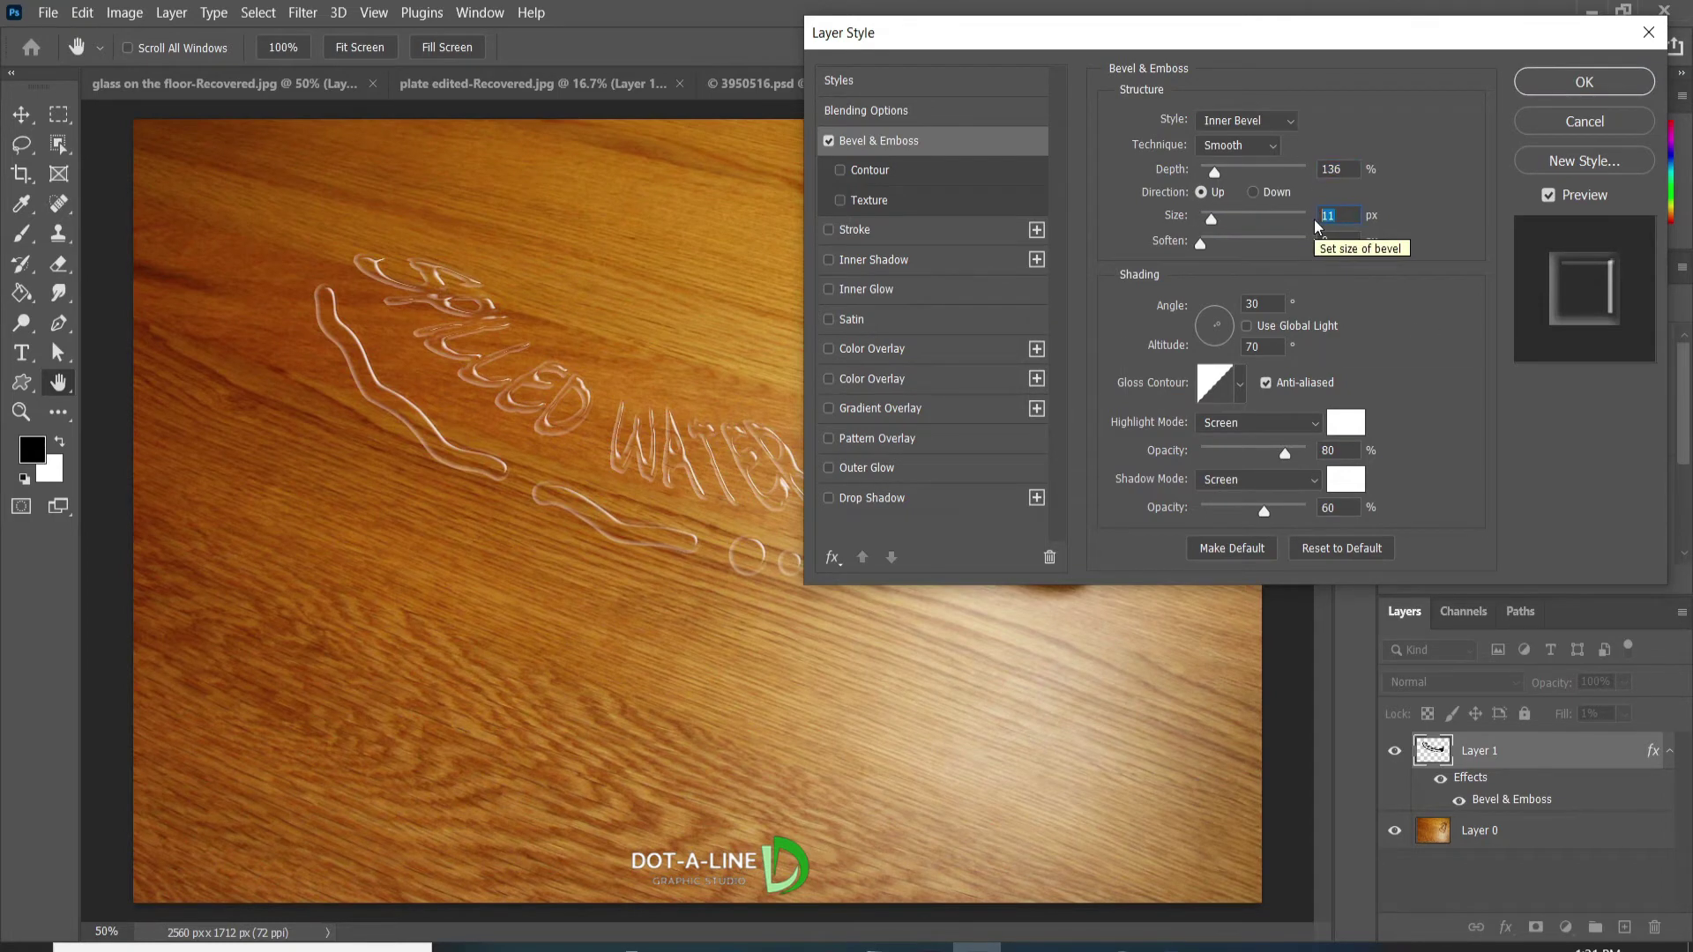
click(1341, 214)
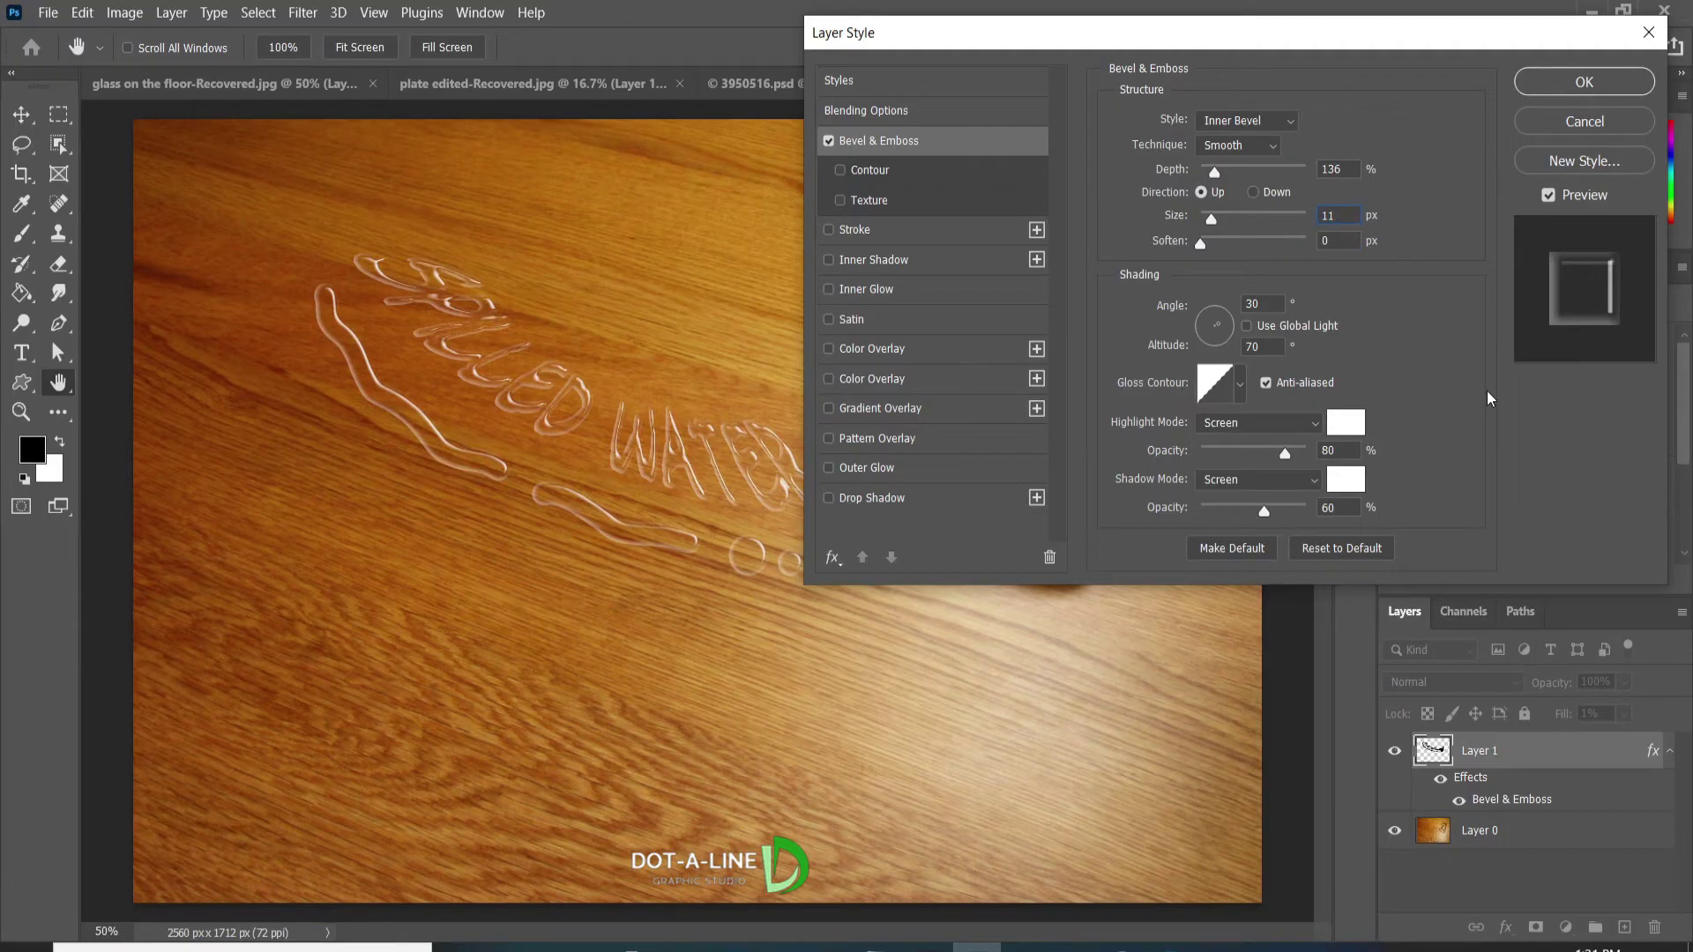
key(Up)
key(Up)
key(Up)
key(Up)
key(Up)
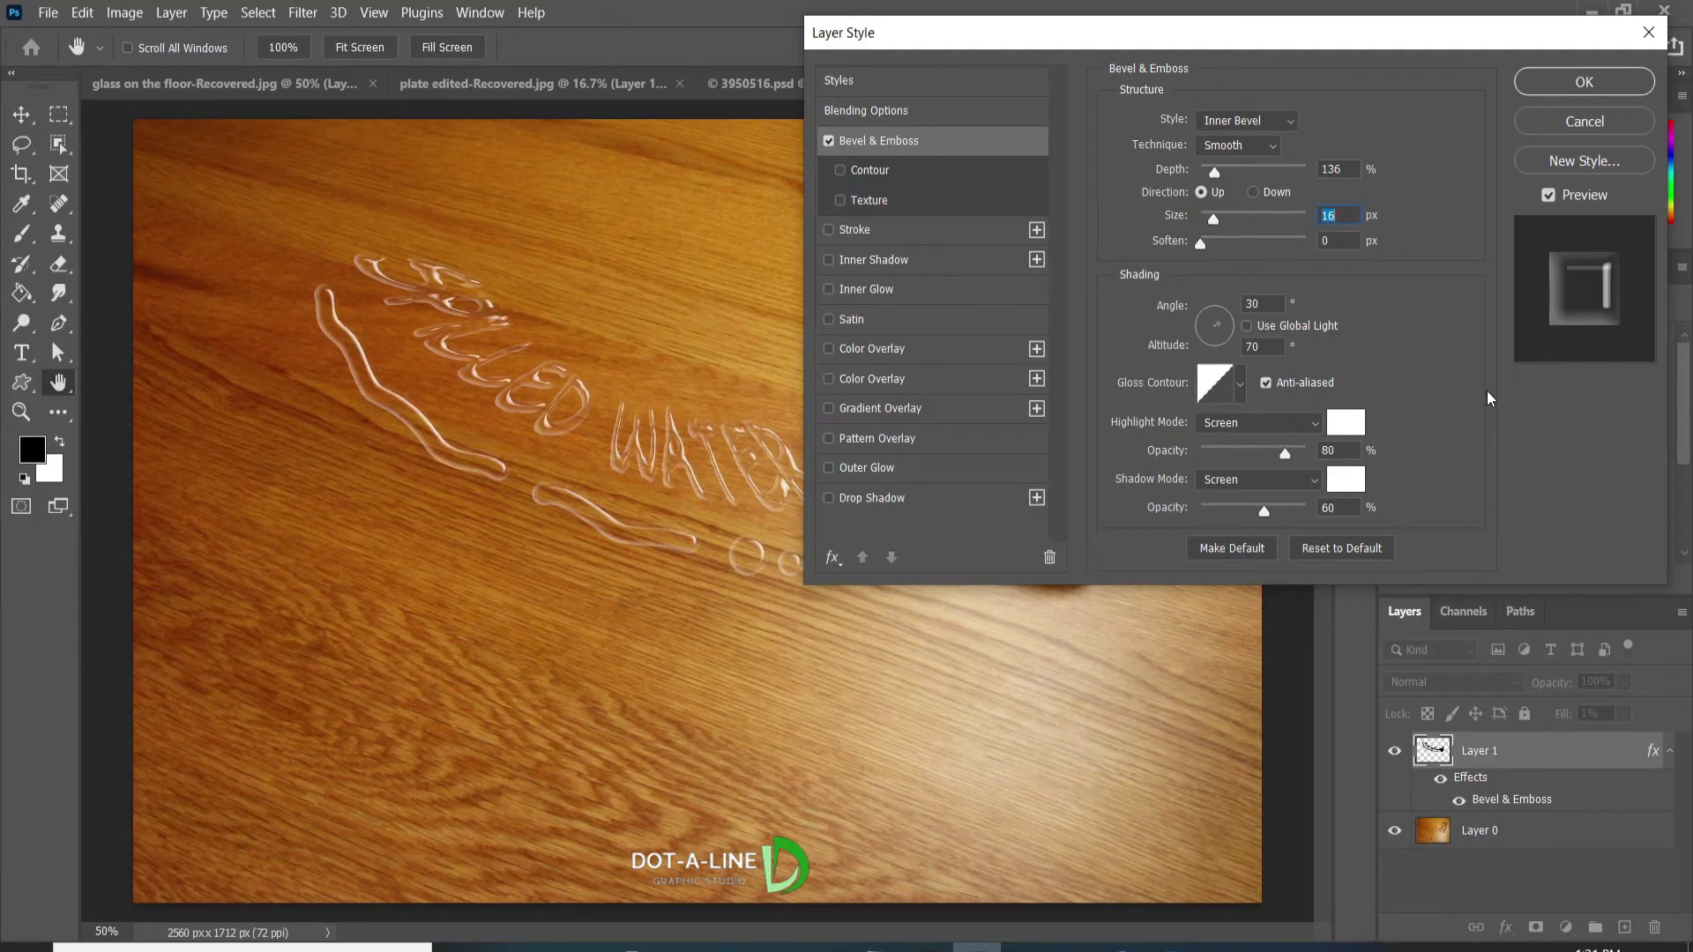
key(Down)
key(Down)
key(Down)
key(Down)
key(Down)
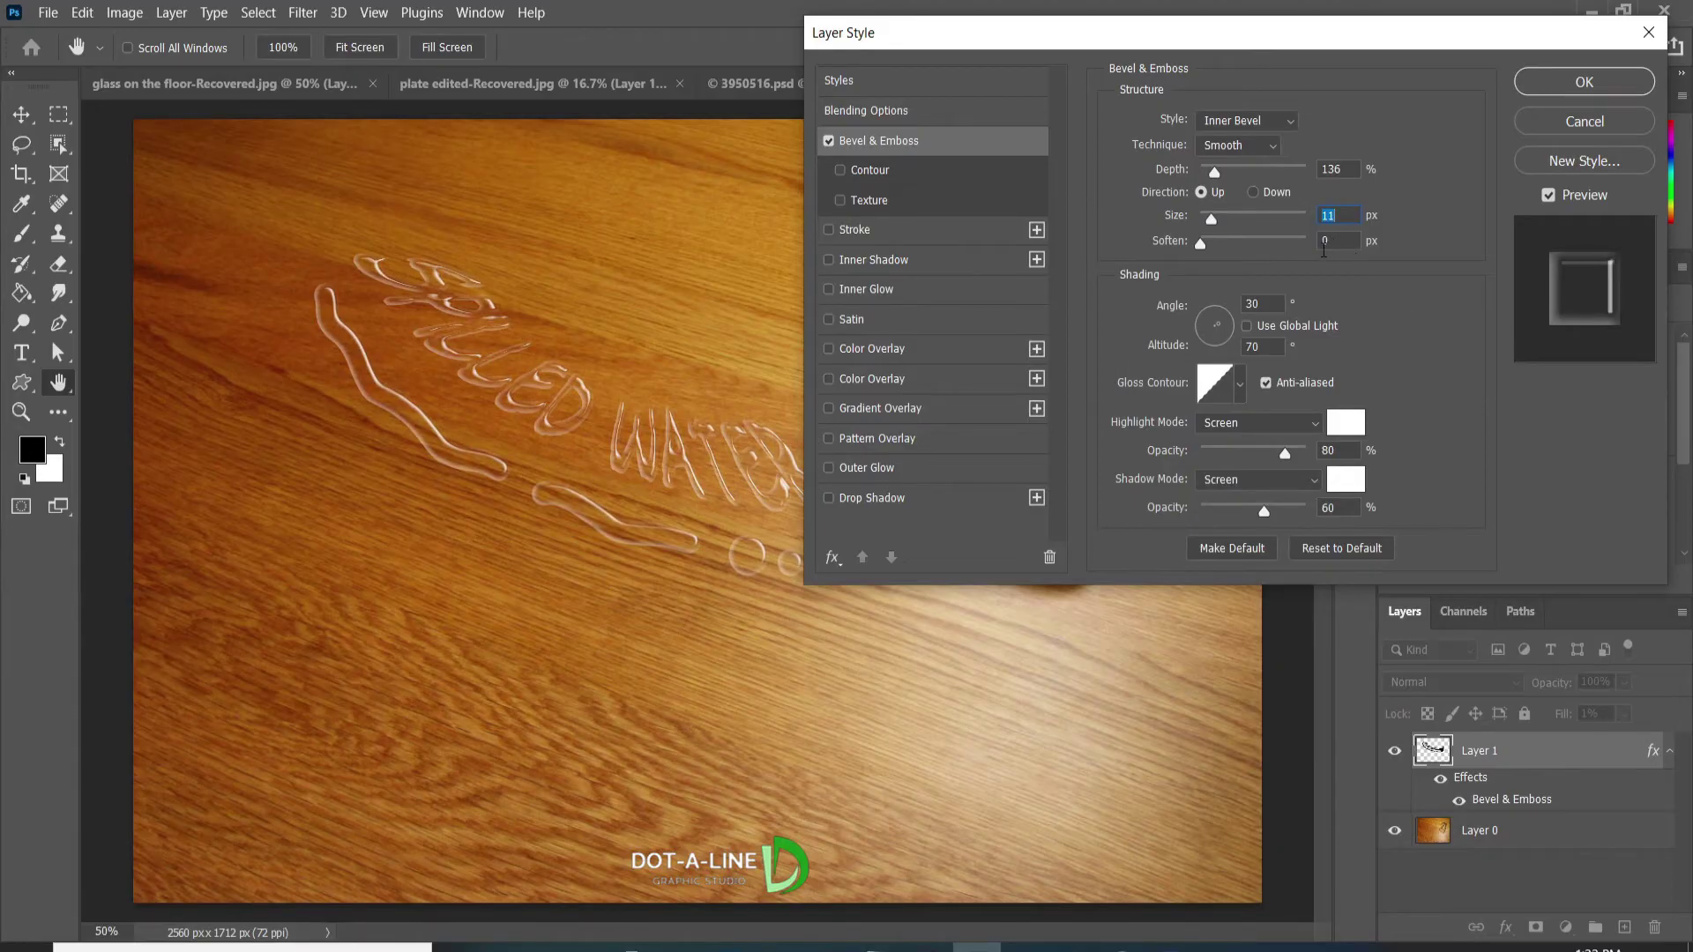
click(1321, 242)
click(1248, 349)
click(1332, 509)
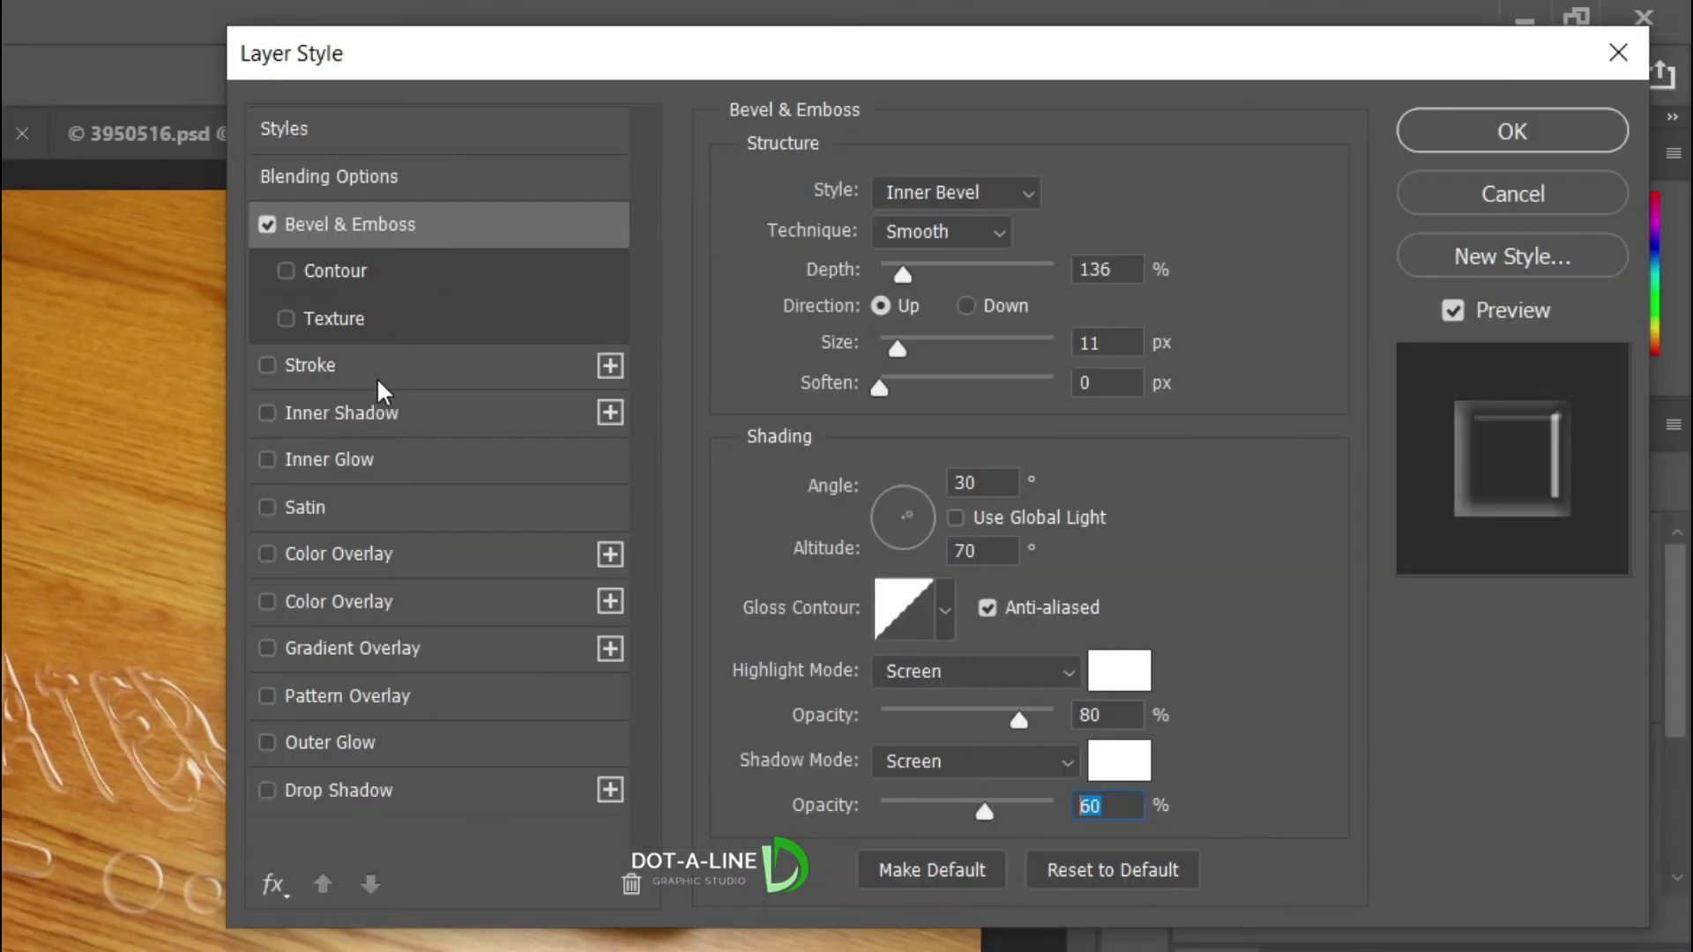
Enable the Inner Shadow effect and give it the light beige colour dbc7a2 sampled from the wood in the photo
click(342, 414)
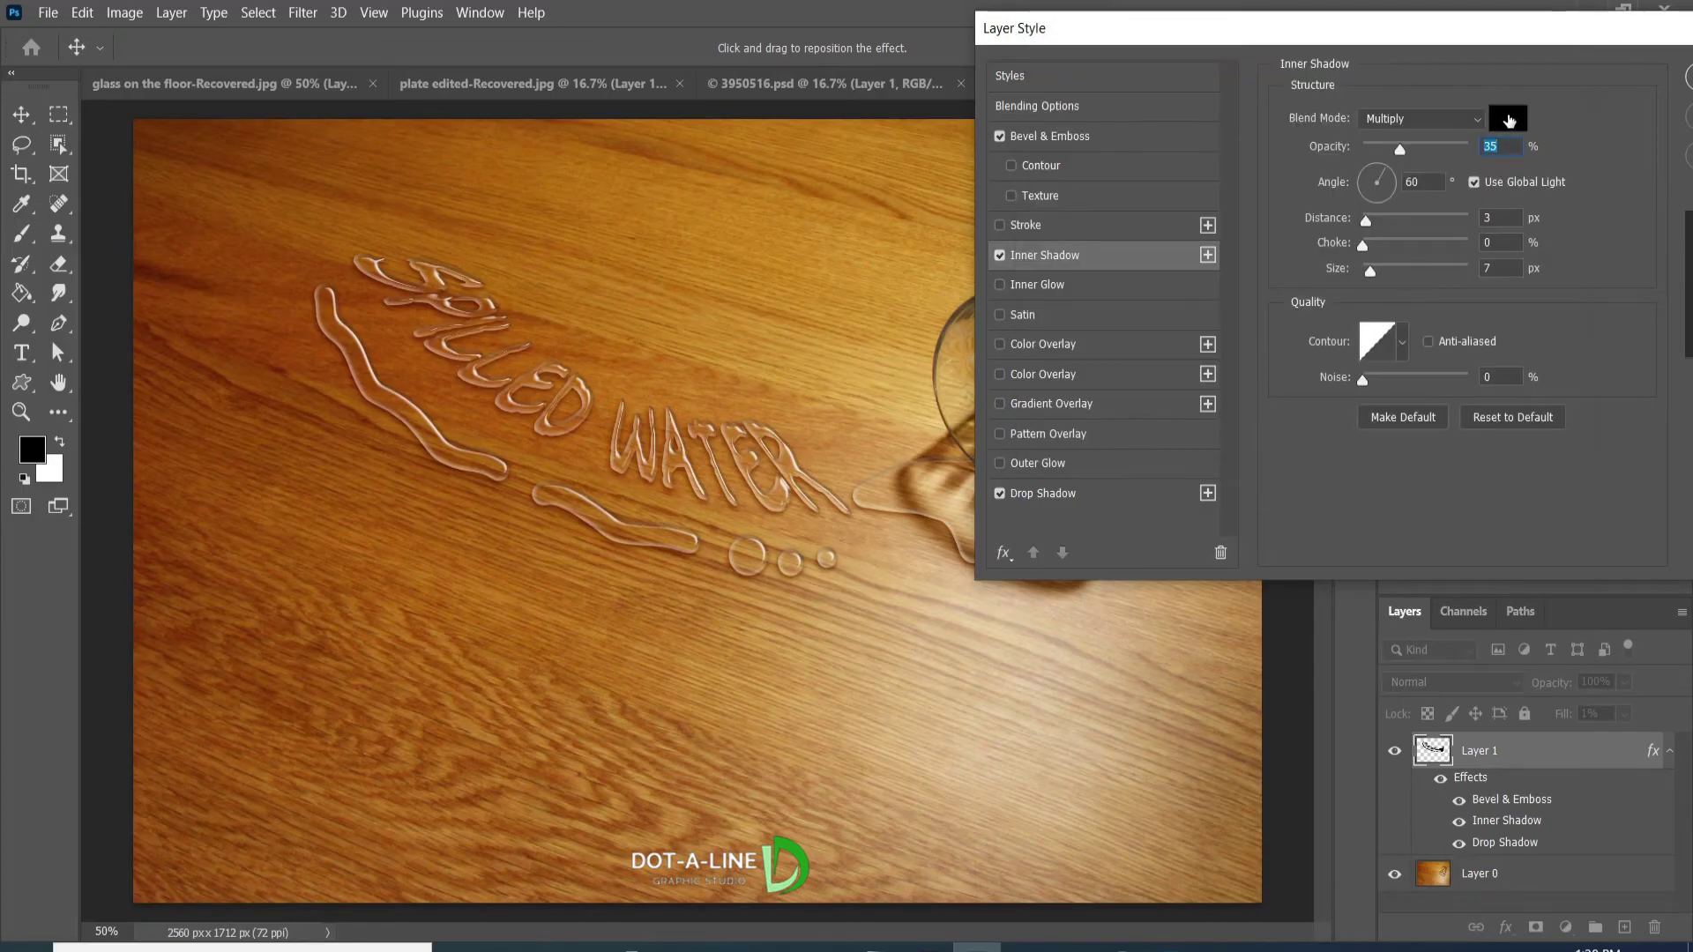
click(1506, 117)
key(Escape)
click(1506, 117)
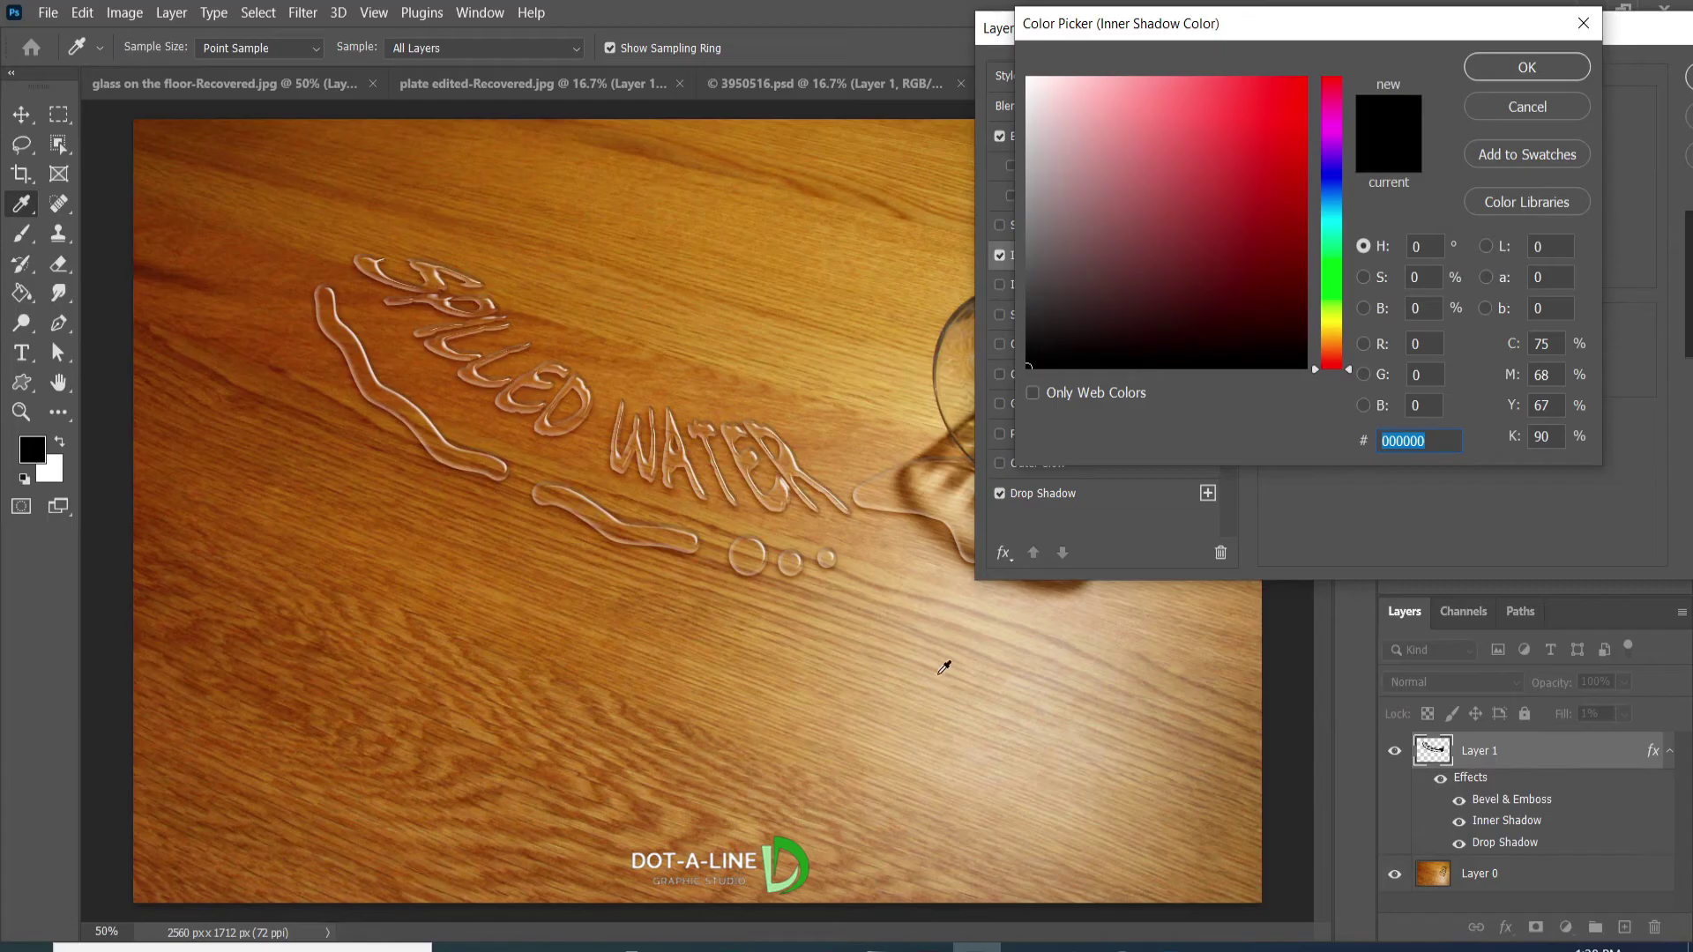
click(1027, 611)
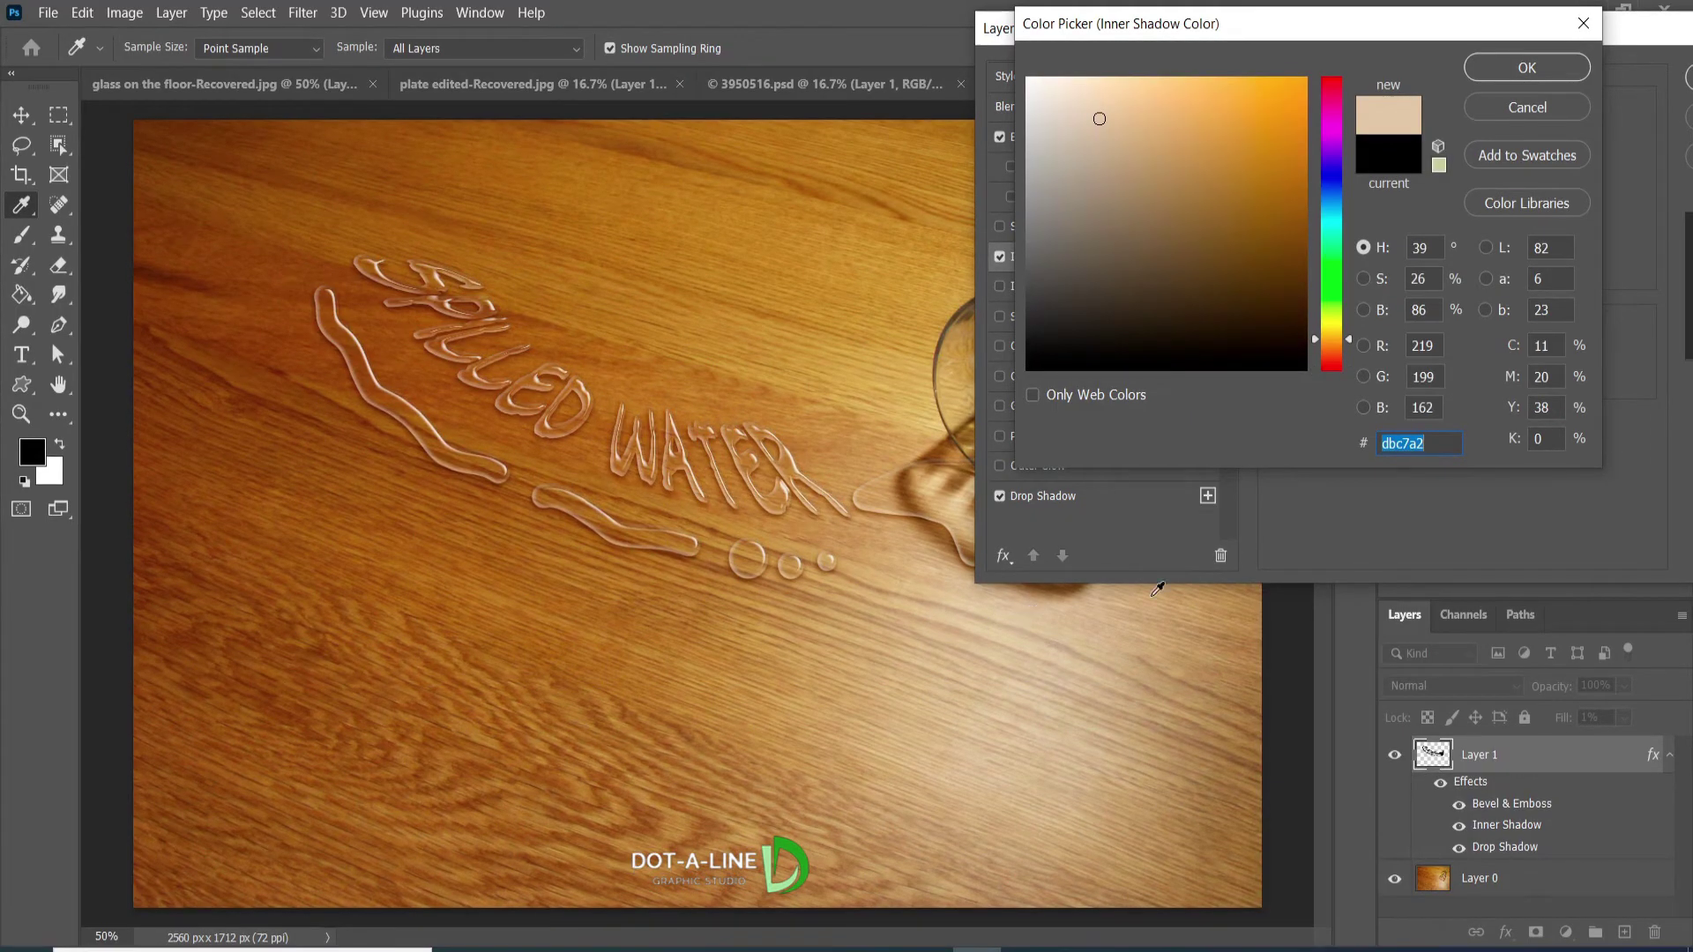
click(1496, 66)
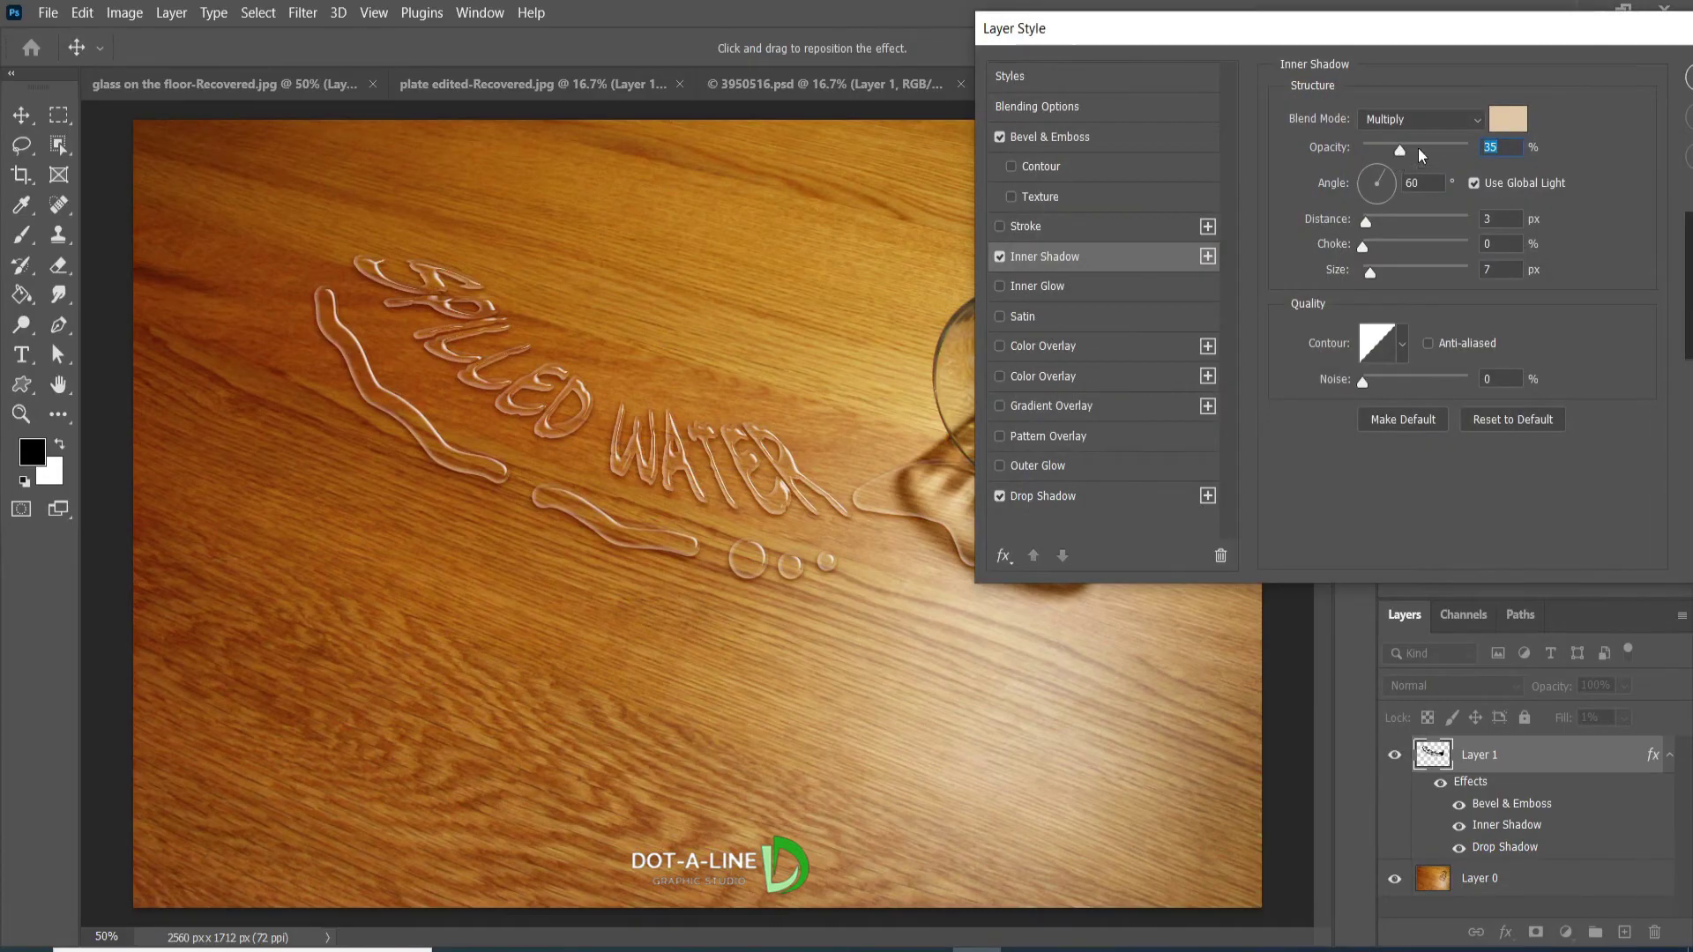
Set the inner shadow's opacity to 100% and its distance to 10 px
drag(1399, 150, 1484, 146)
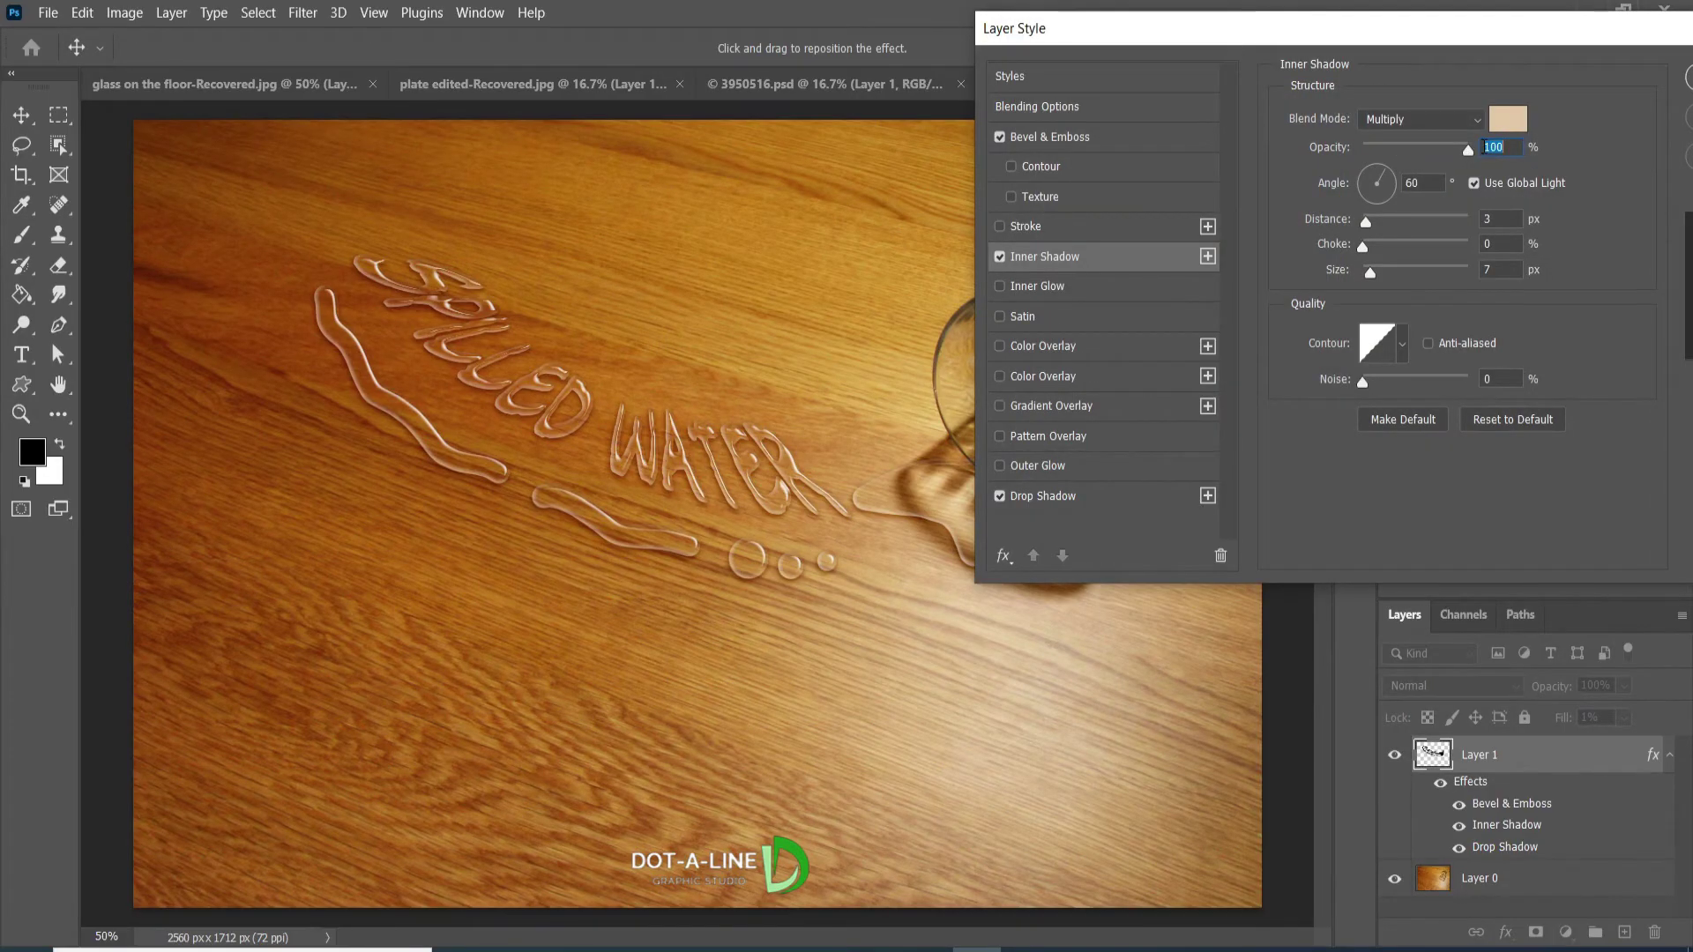
double_click(1411, 183)
click(1498, 223)
key(Up)
key(Up)
key(Up)
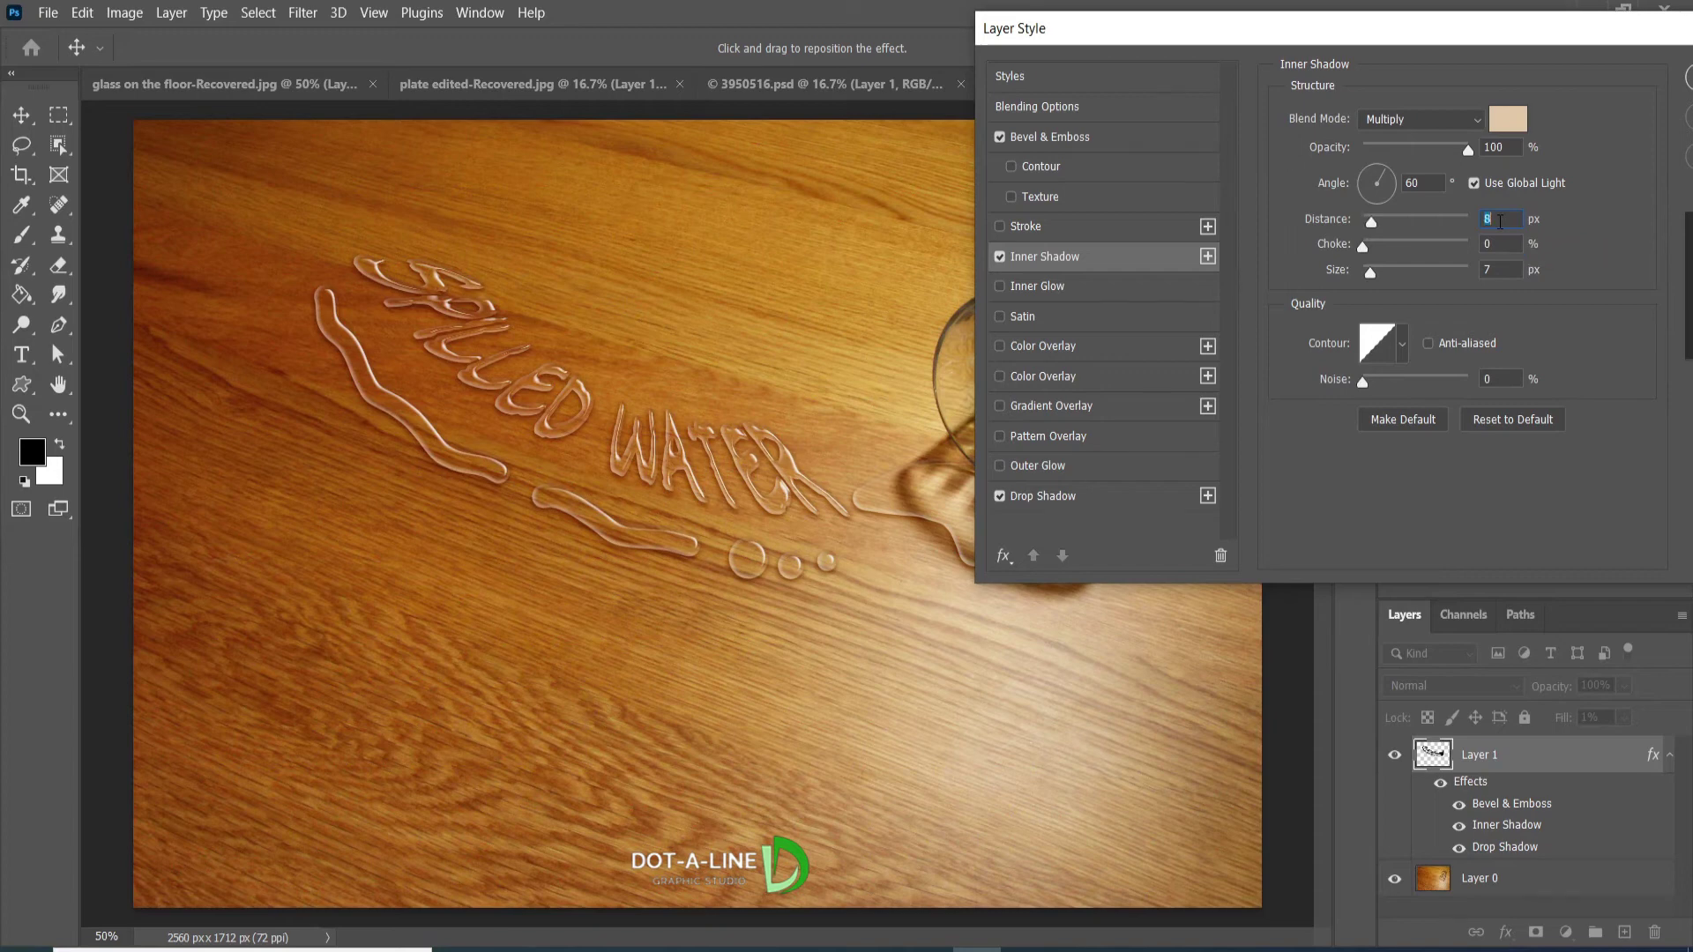
key(Up)
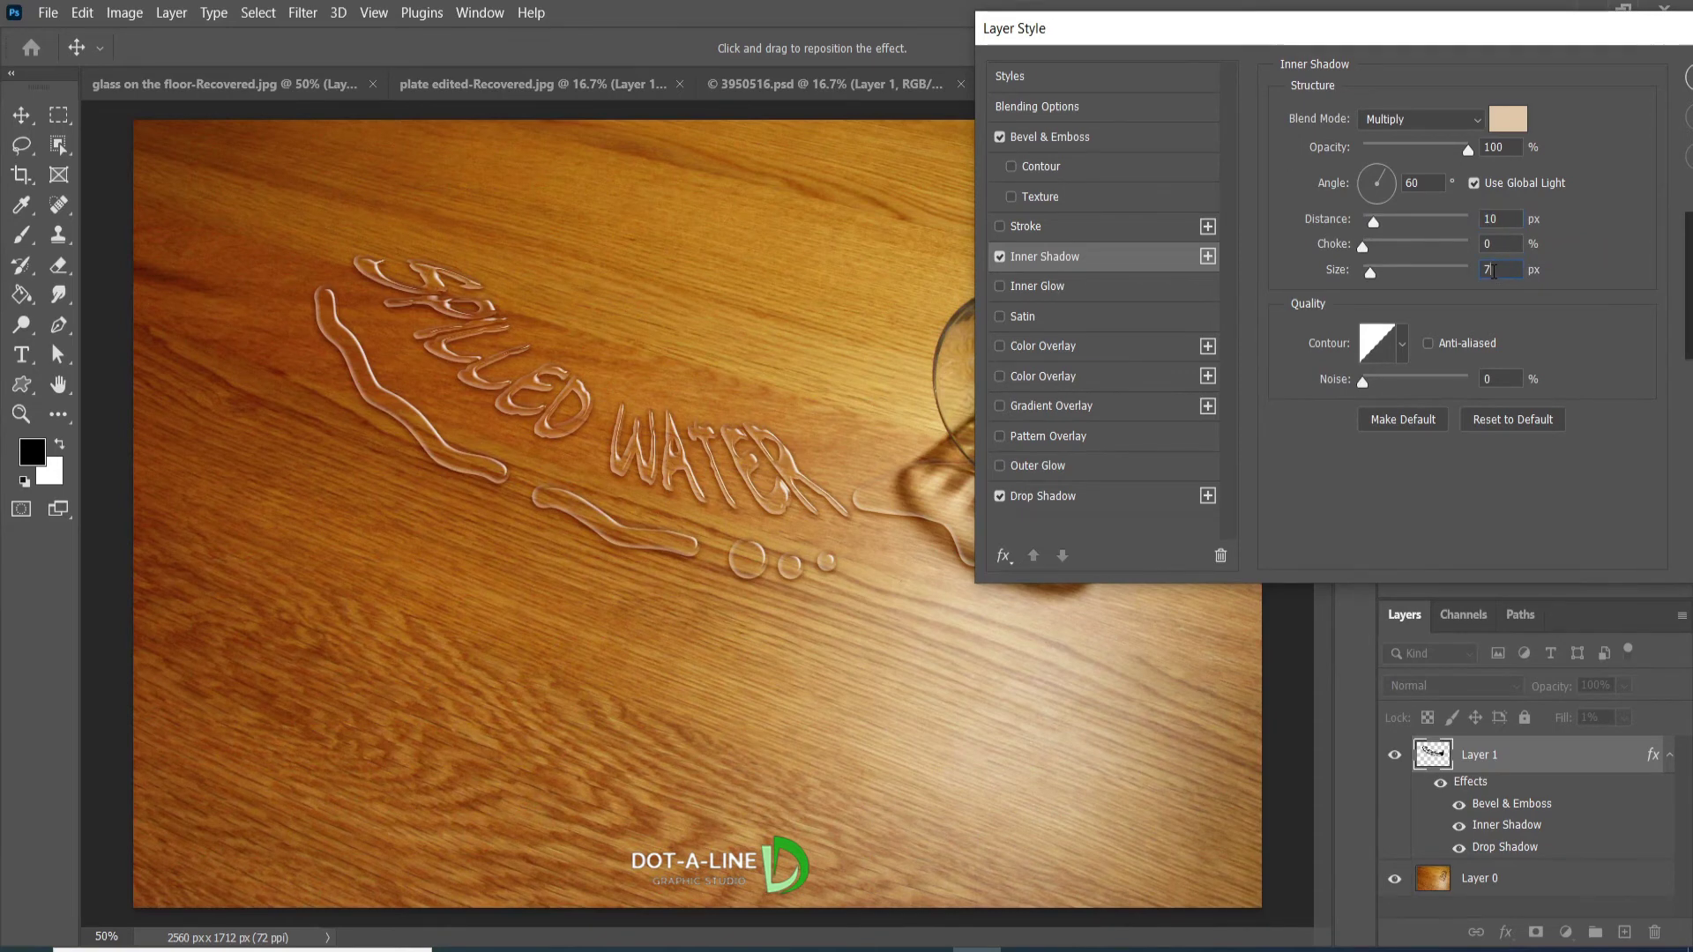
Increase the inner shadow's size to 15 px
key(Up)
key(Up)
key(Up)
key(Up)
key(Up)
key(Up)
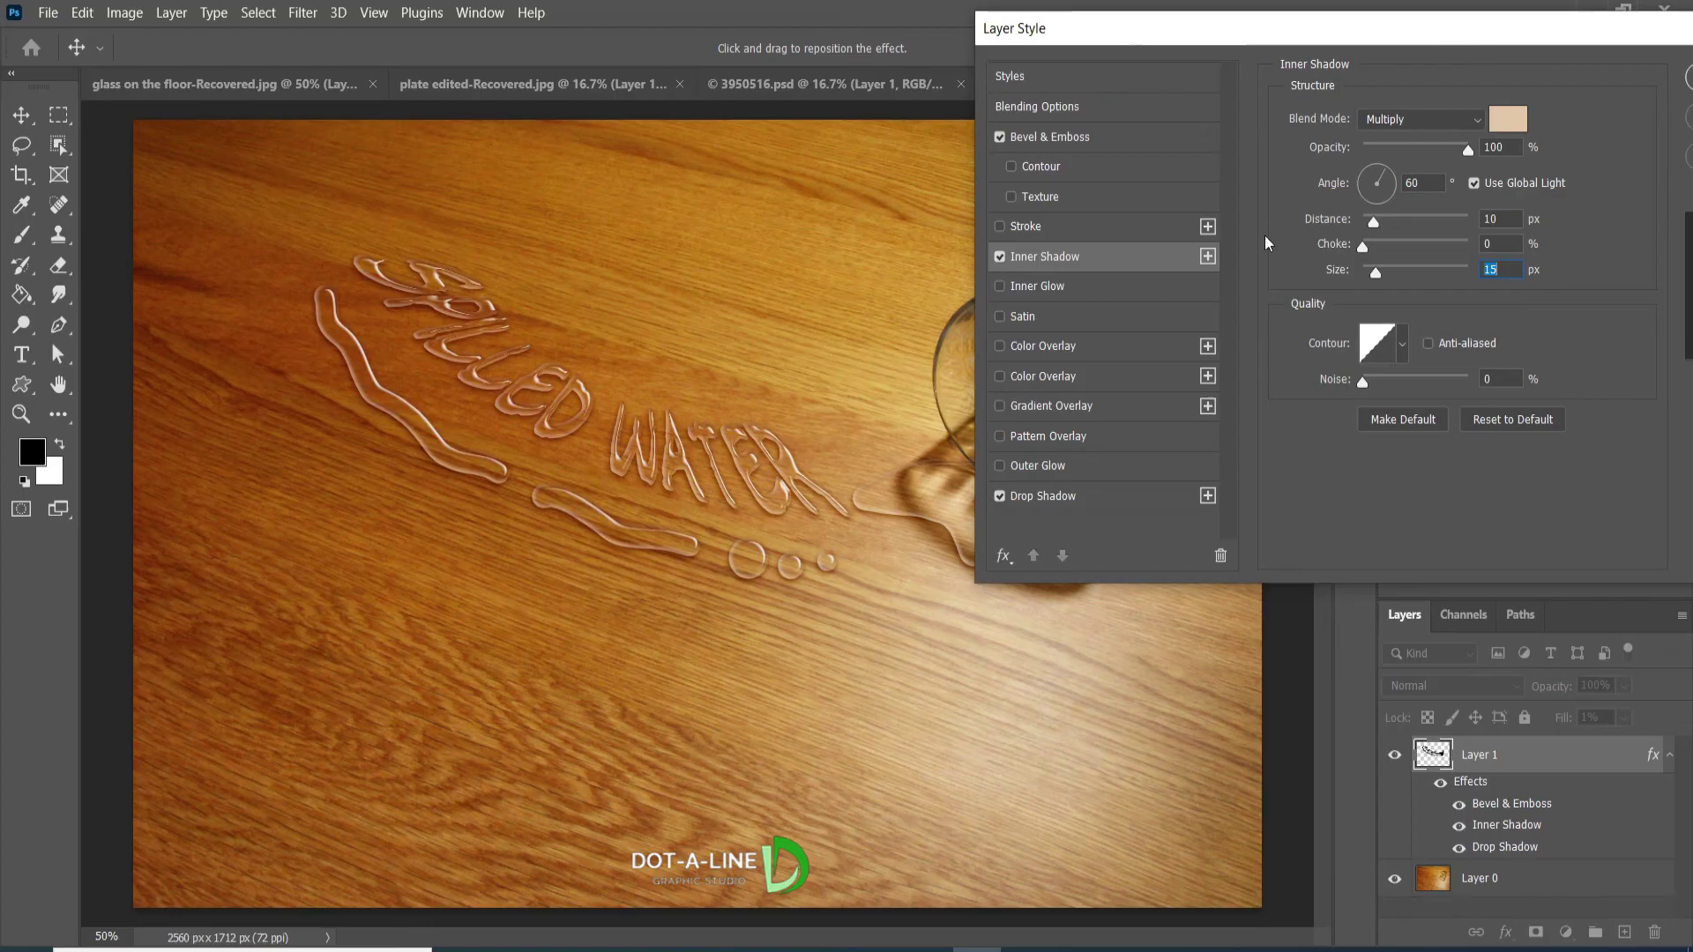
Colour the drop shadow golden brown from the wood, using hue 39°, saturation 79% and a slightly raised brightness
mouse_move(1475, 24)
mouse_down()
mouse_move(1399, 30)
mouse_move(1455, 21)
mouse_up()
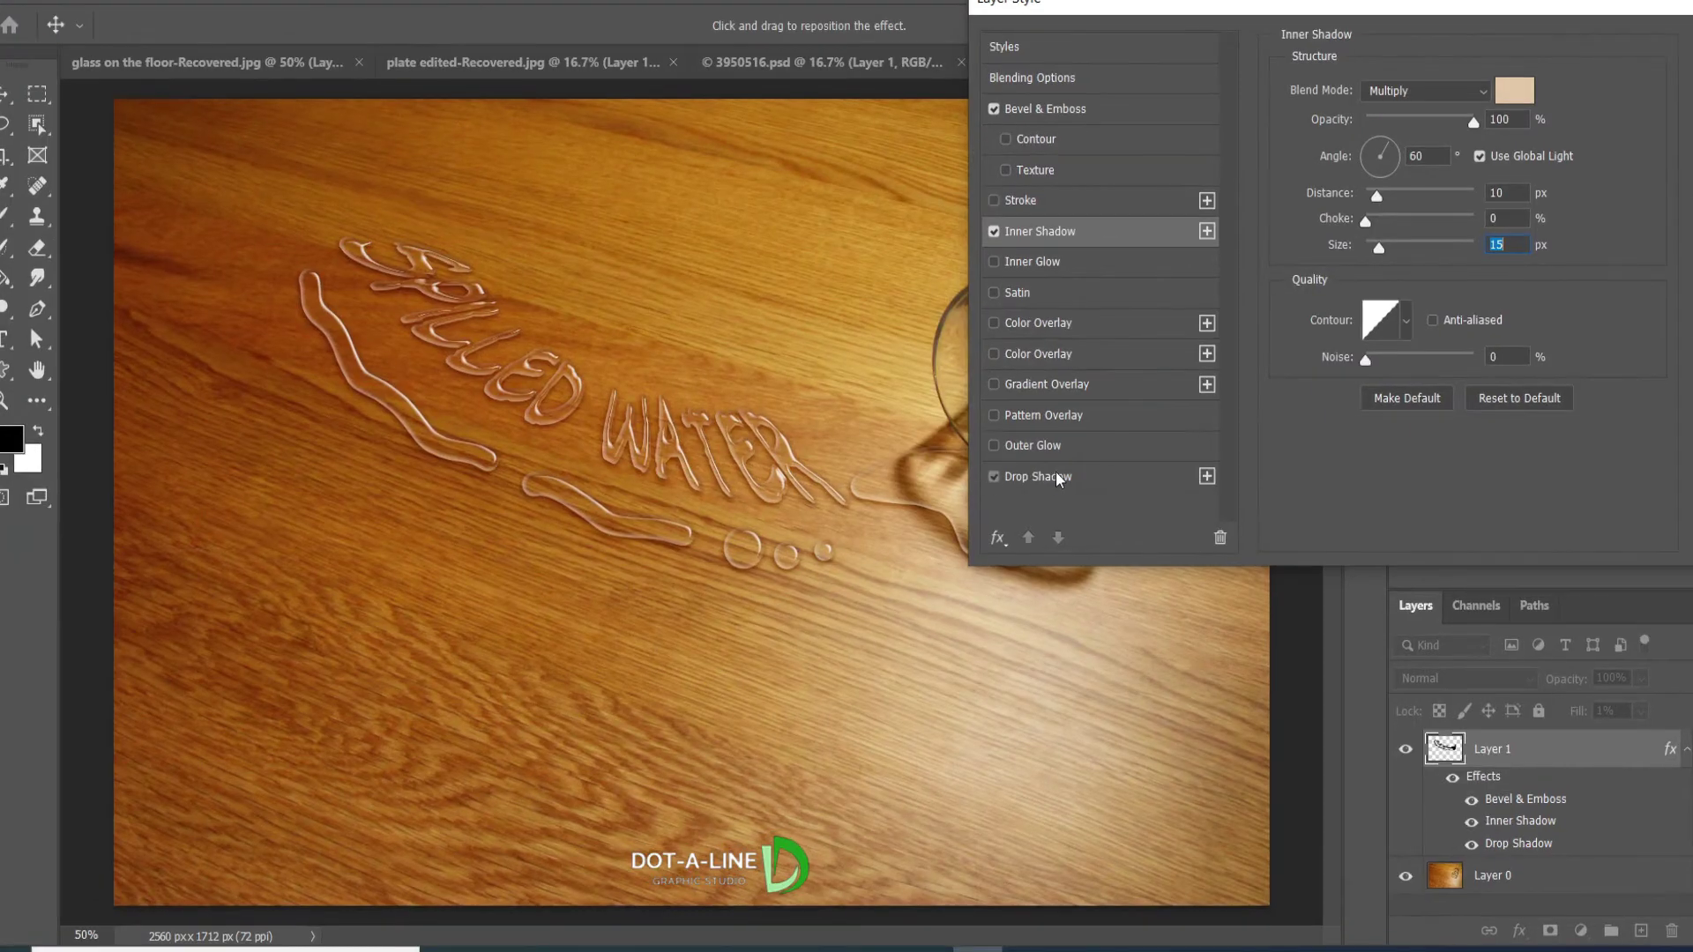
click(1058, 476)
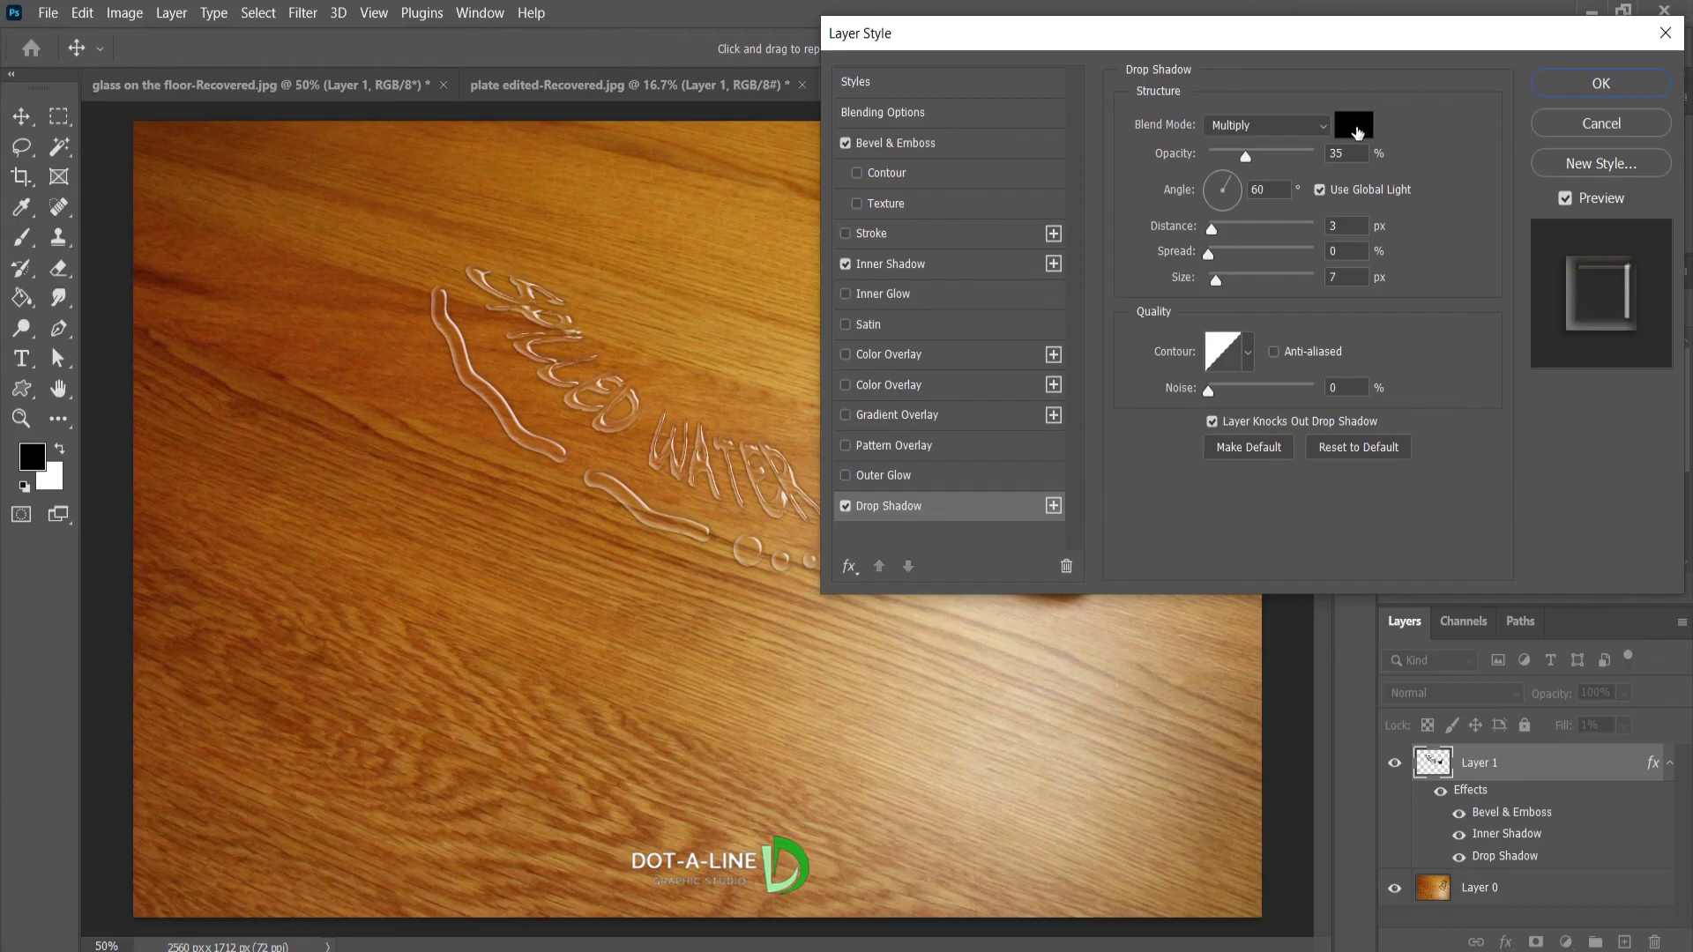
click(1356, 131)
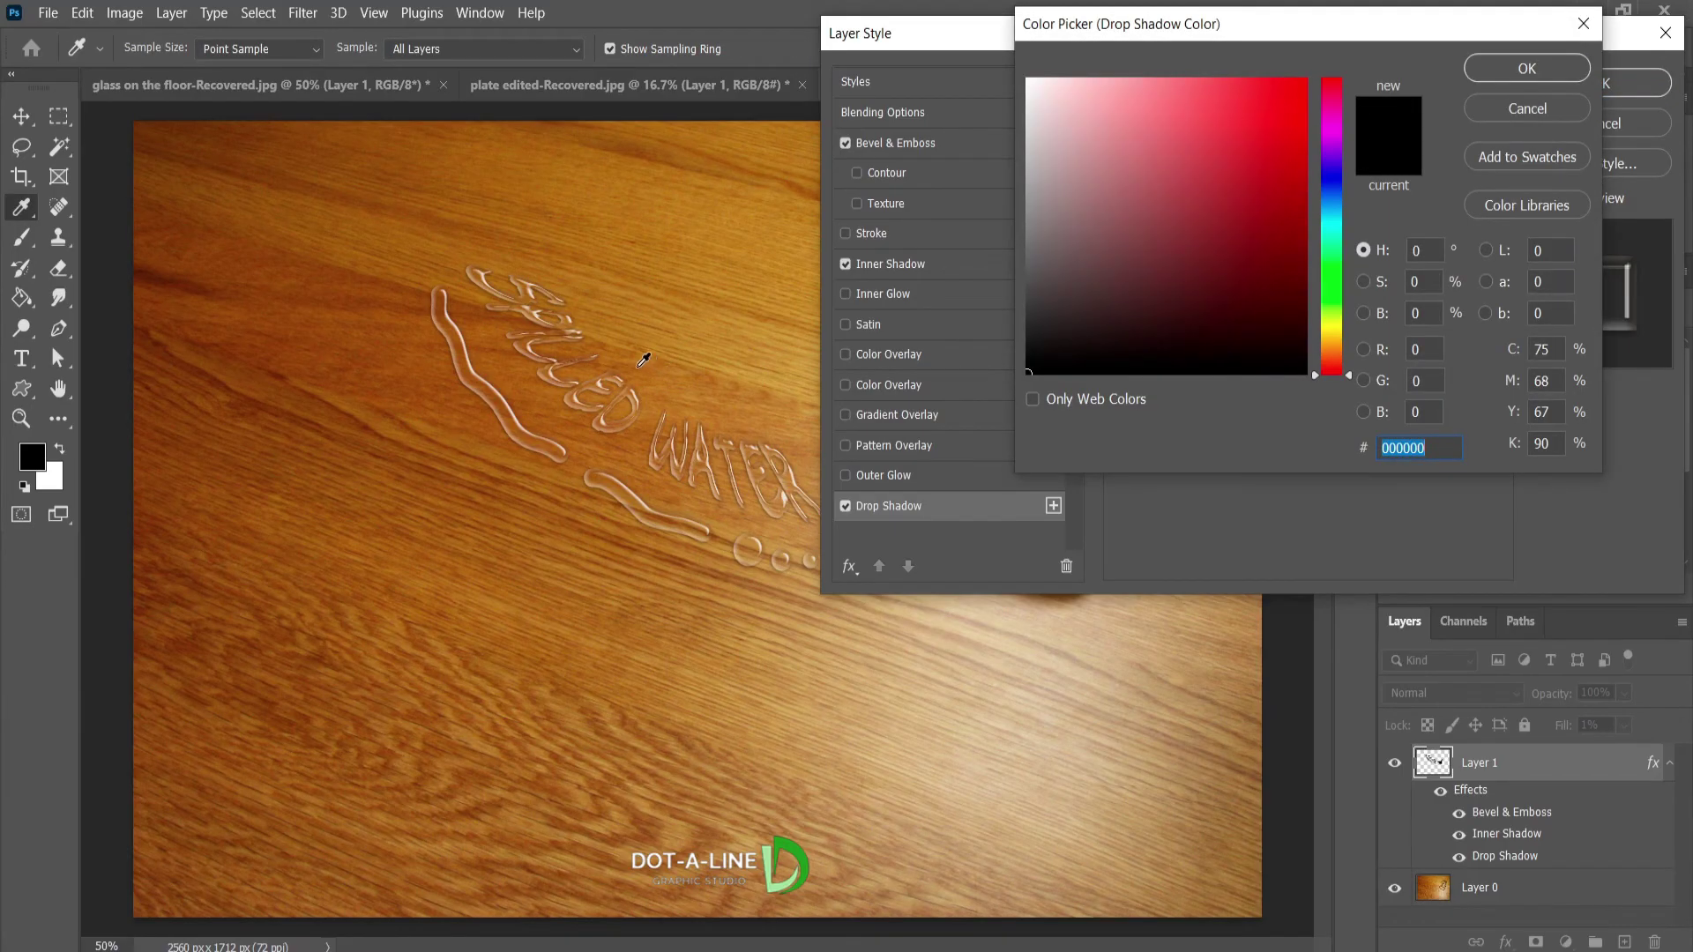
click(642, 360)
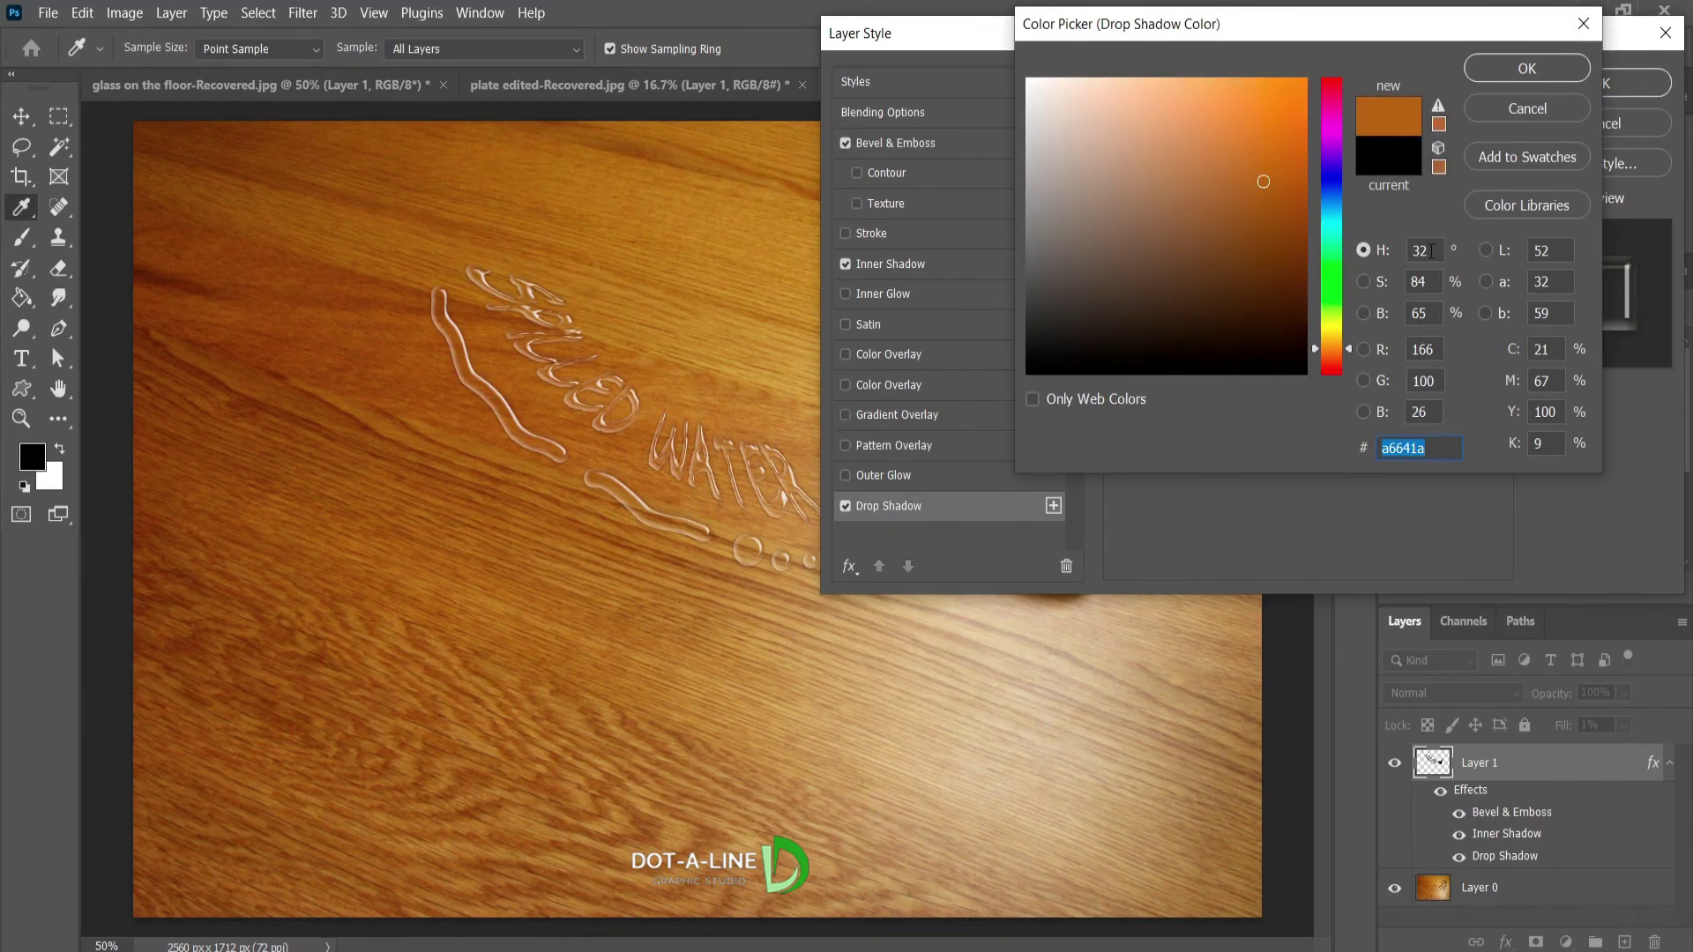
double_click(1432, 250)
text(39)
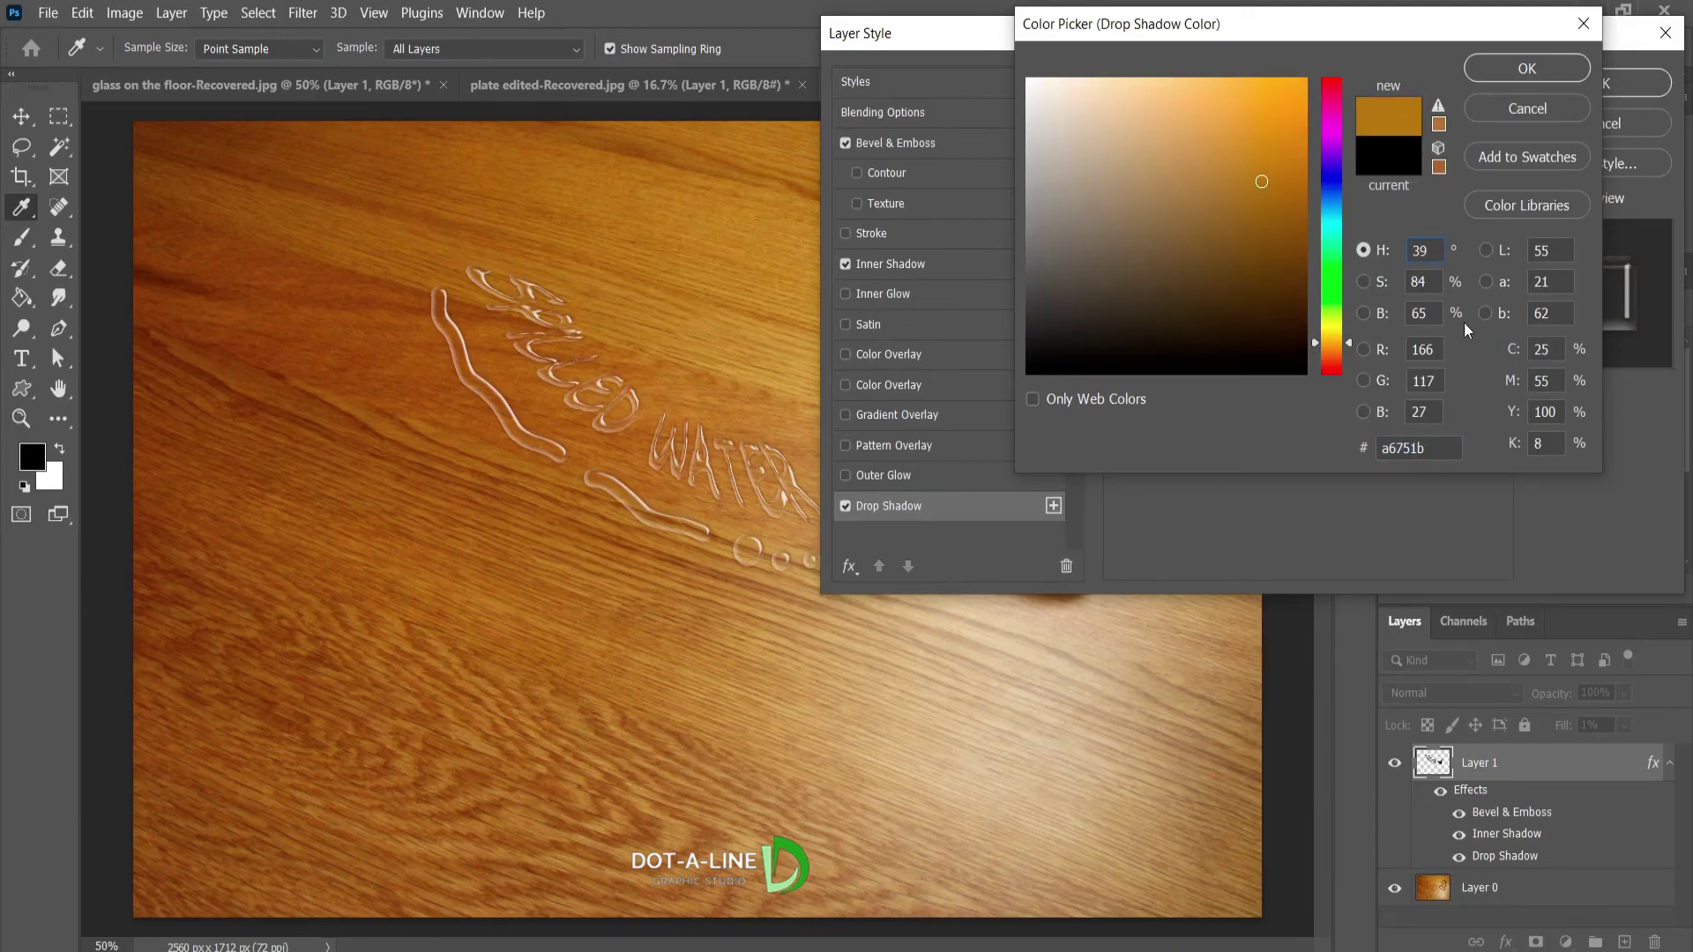
double_click(1422, 282)
text(7)
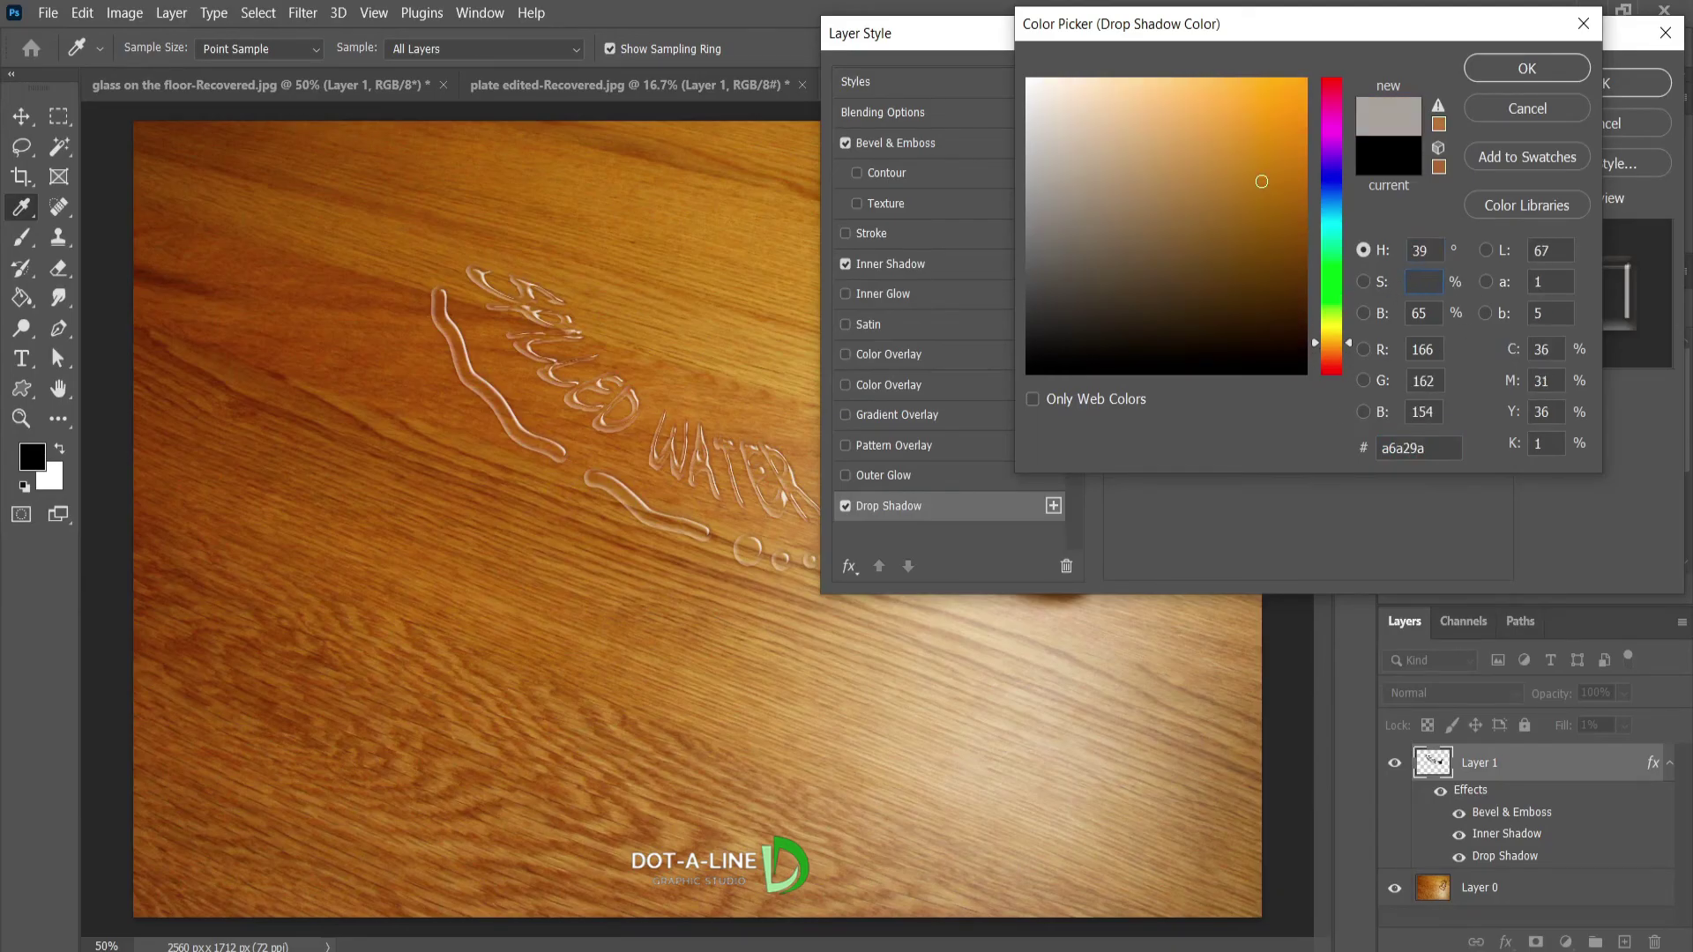
text(9)
key(BackSpace)
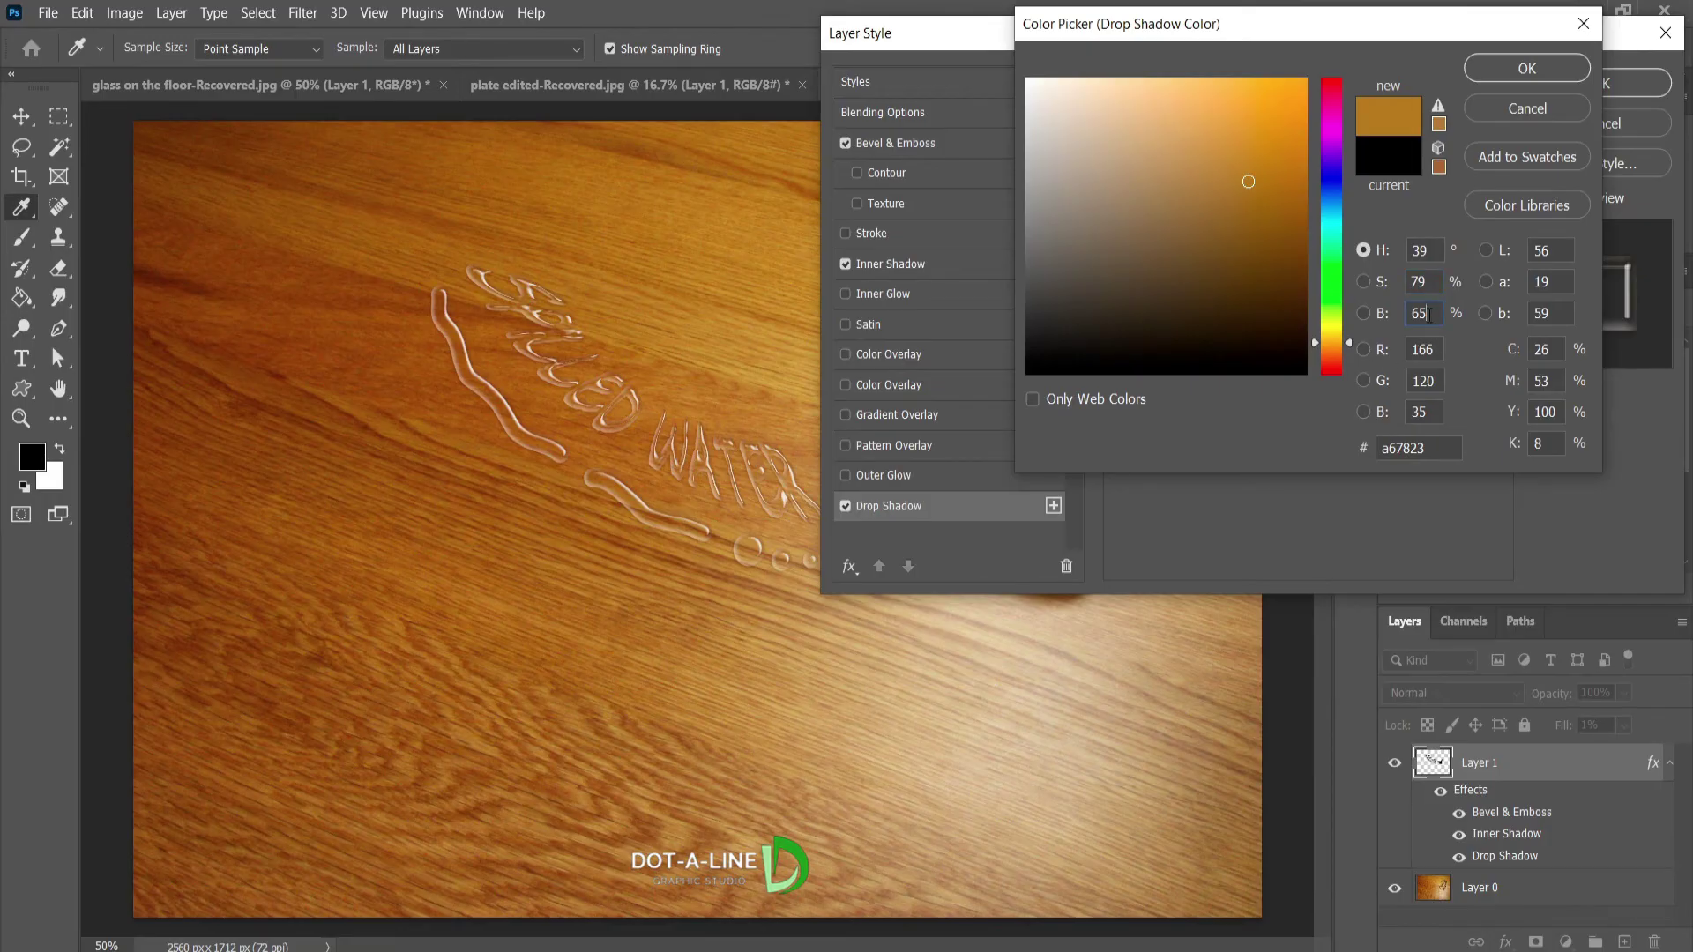
key(Up)
click(1508, 81)
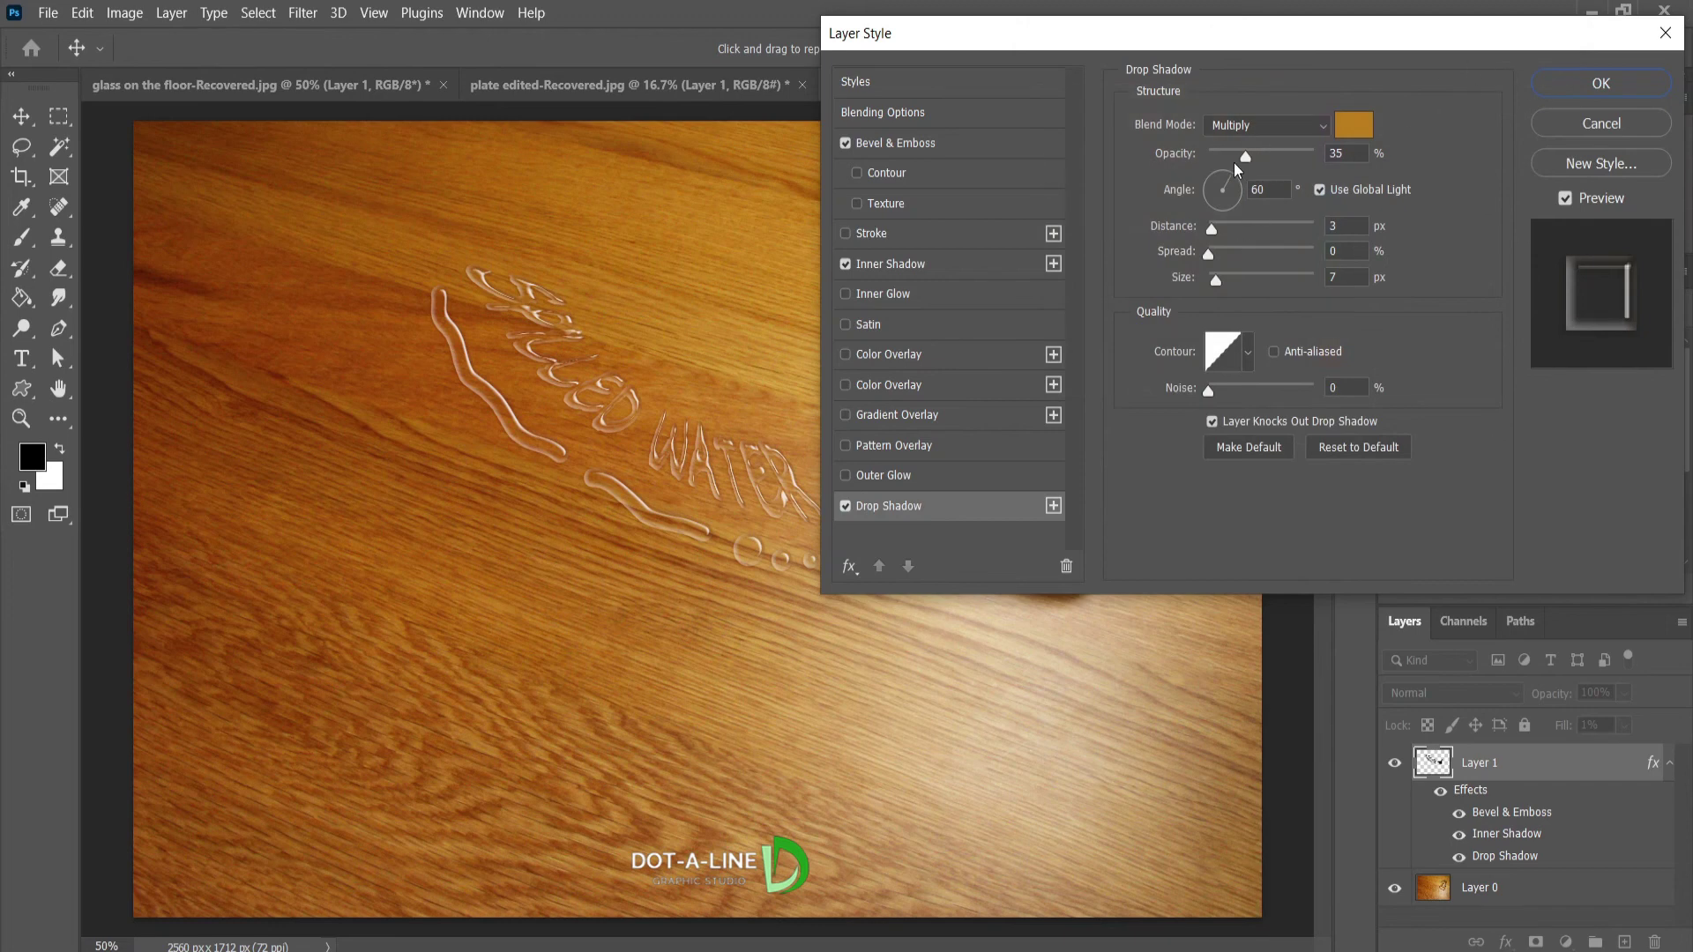
Set the drop shadow's opacity to 100%, distance to 6 px and size to 13 px, and apply the layer style
drag(1245, 159, 1253, 192)
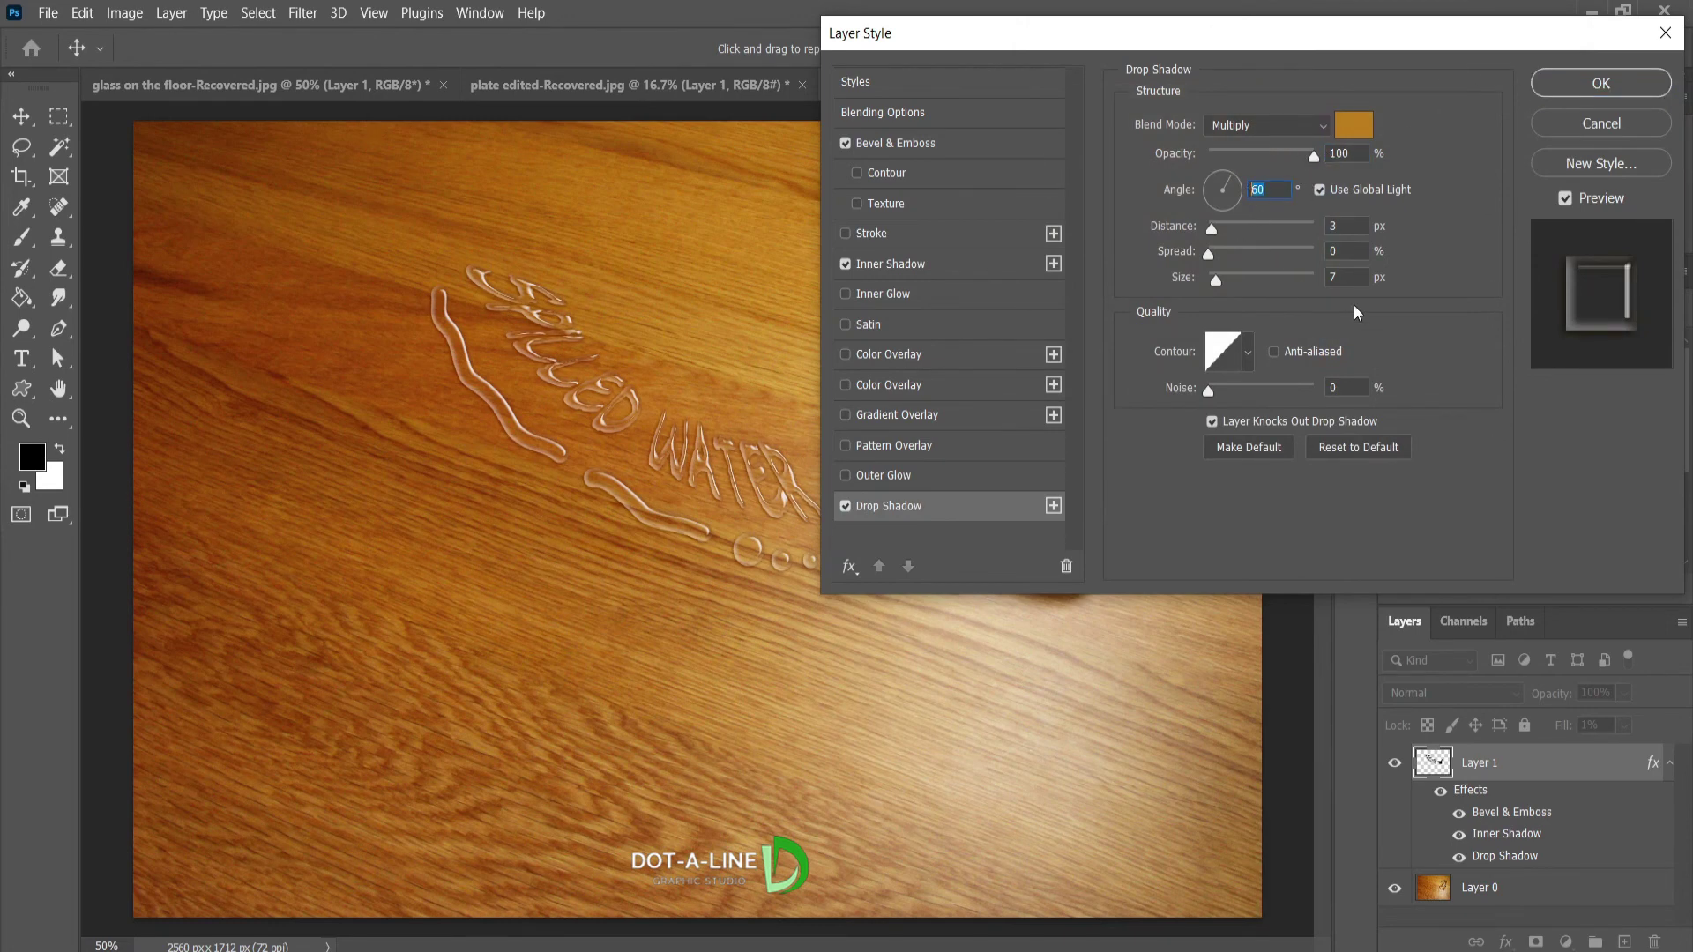
drag(1349, 227, 1322, 221)
text(6)
text(13)
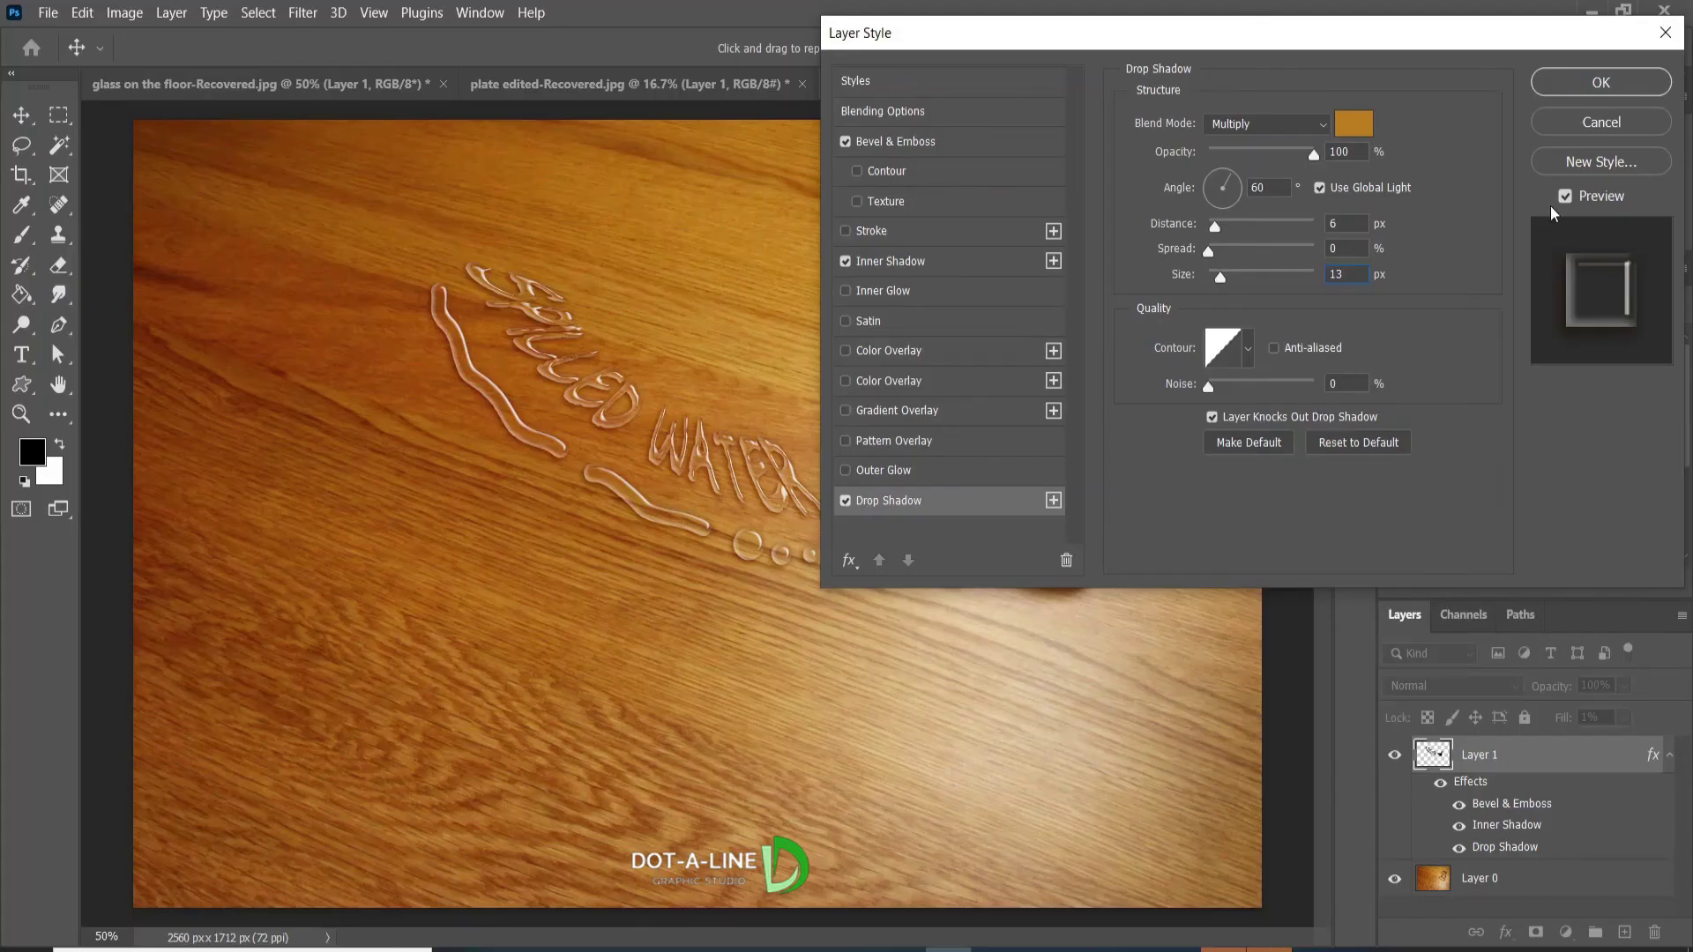
click(1583, 93)
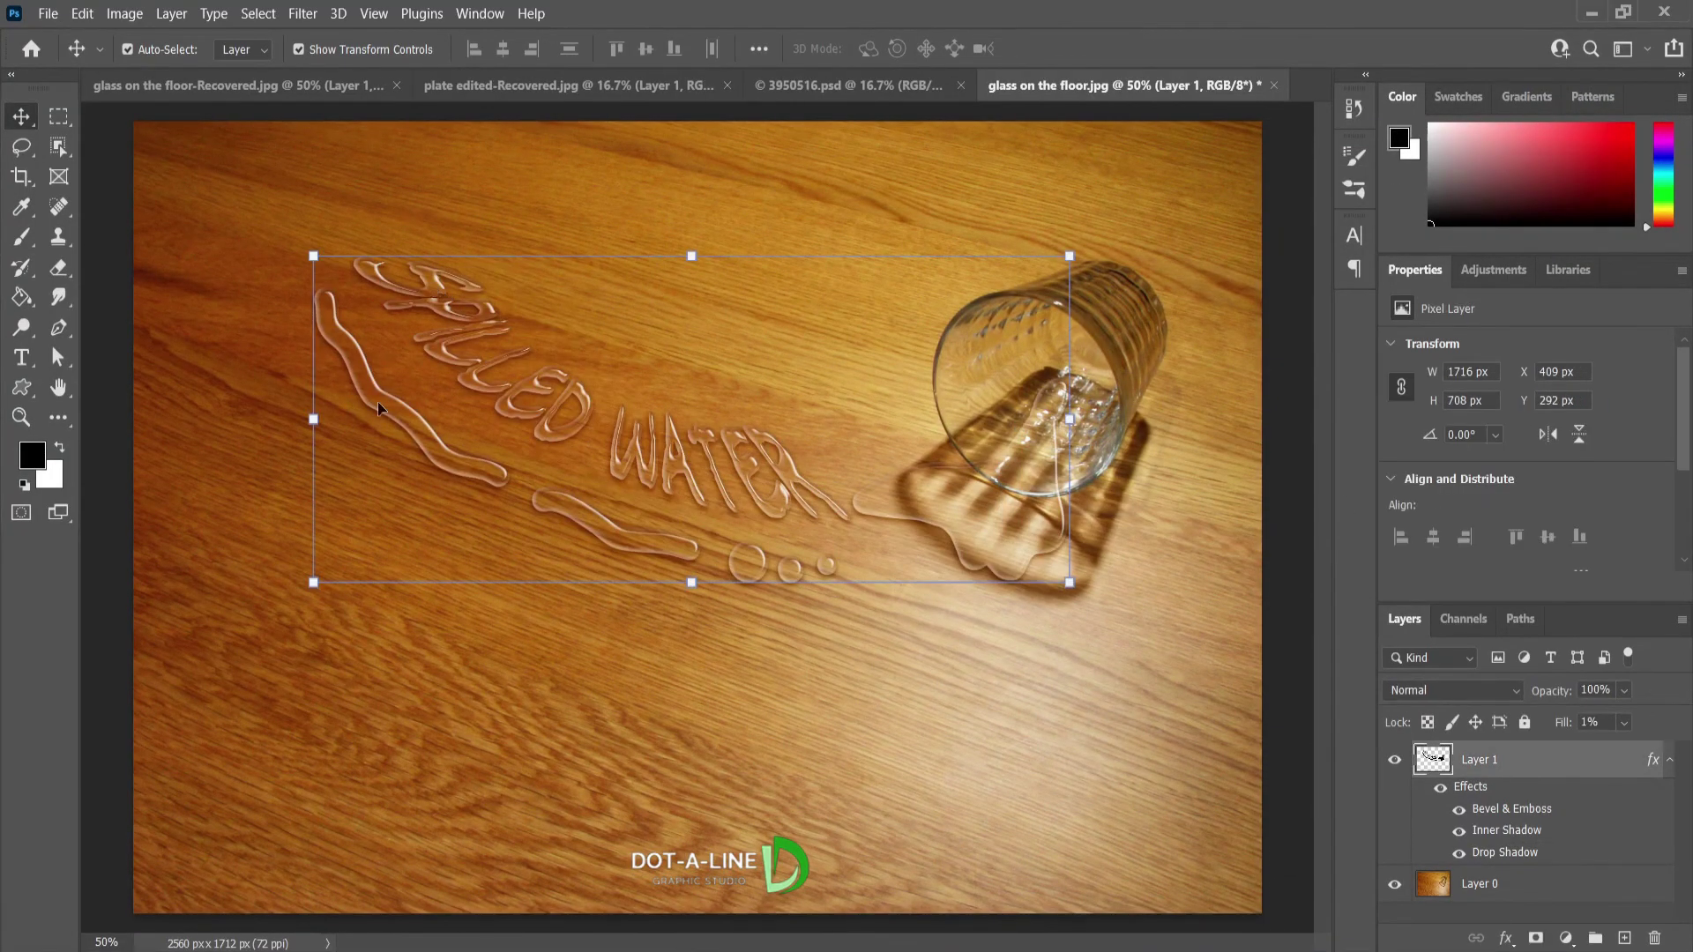
Enlarge the water layer proportionally to about 122% and shift it left so the puddle still starts inside the glass
key(ctrl+t)
drag(316, 584, 236, 637)
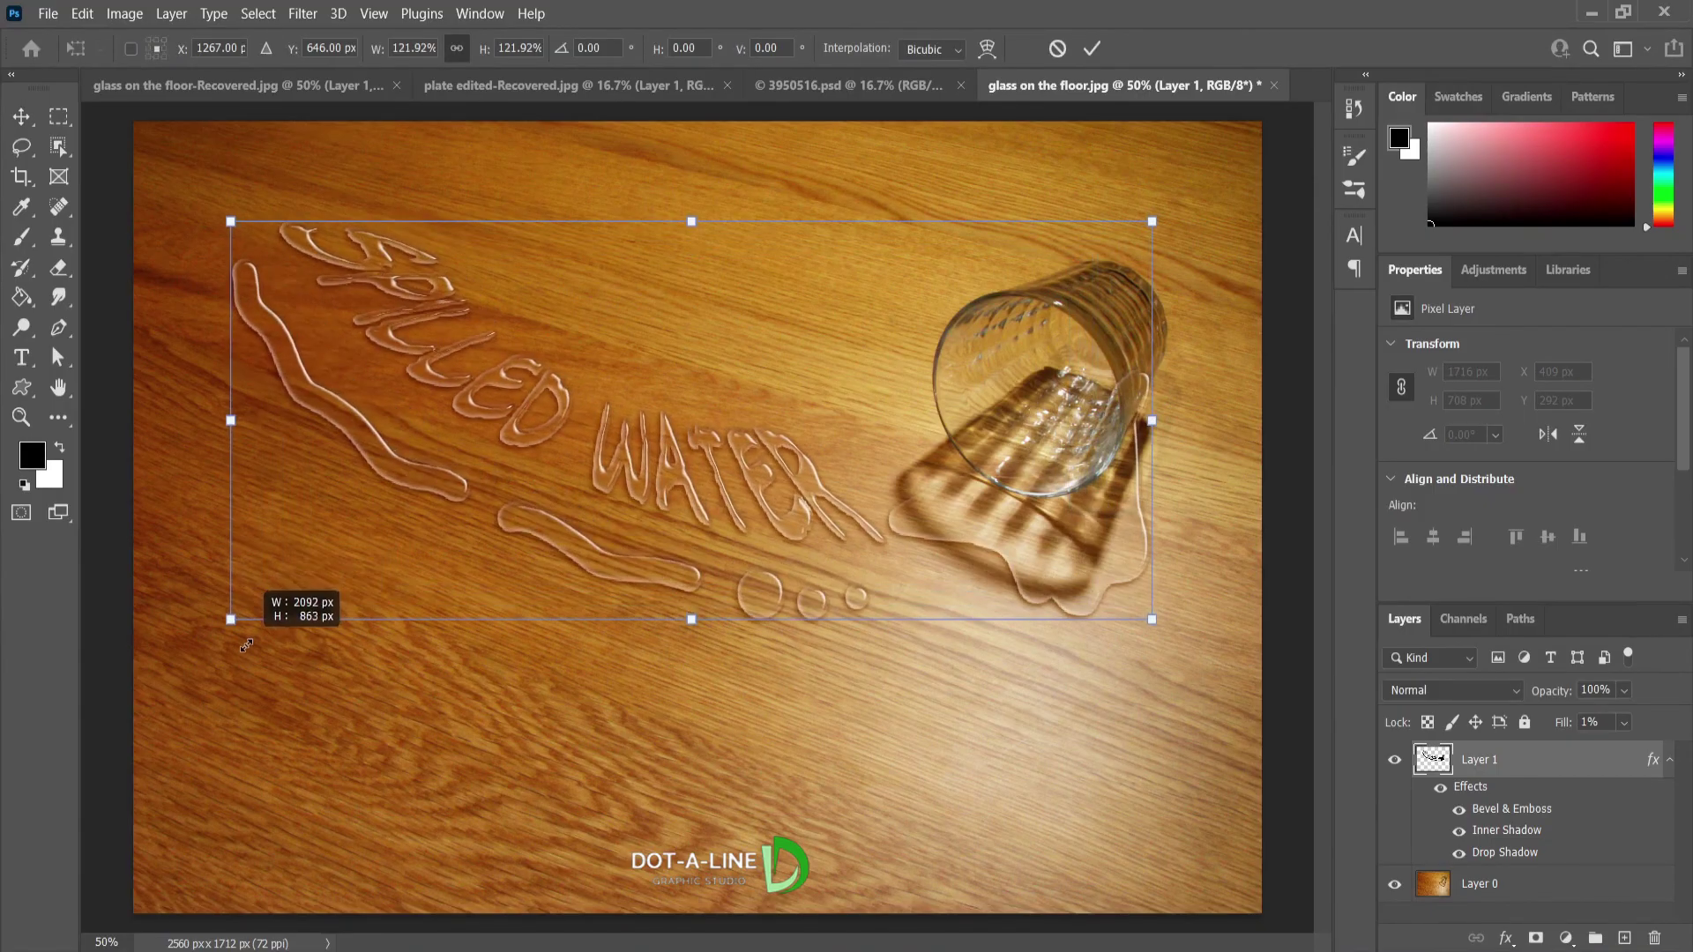
drag(1070, 555, 987, 570)
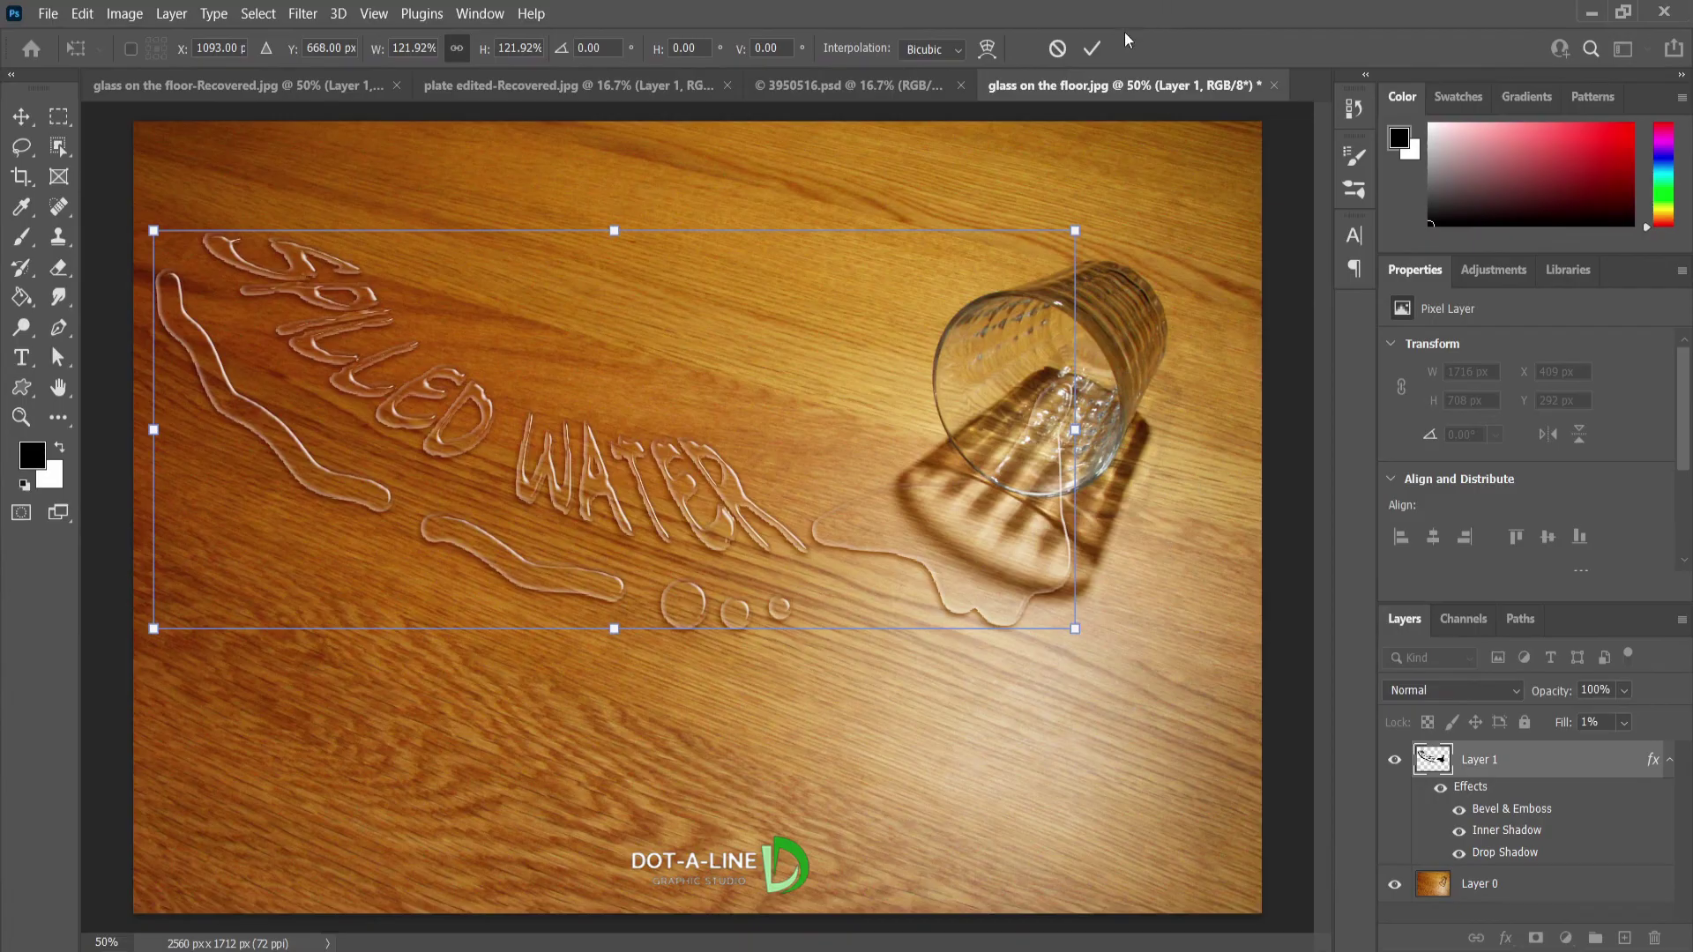
click(1092, 48)
click(1185, 158)
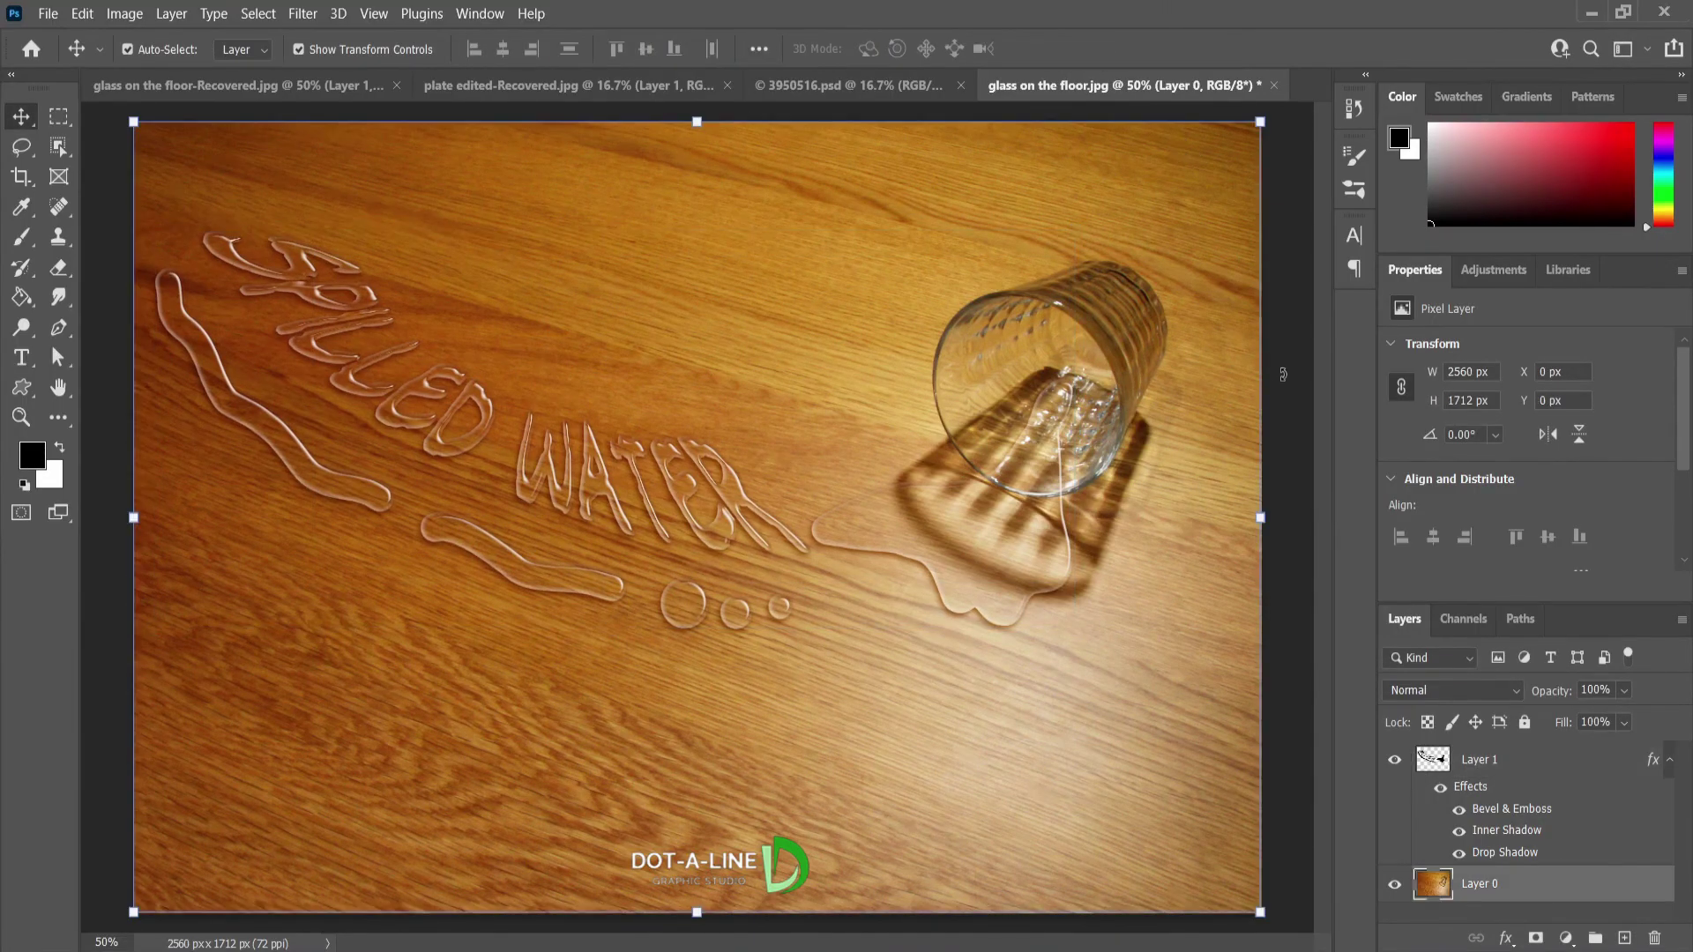